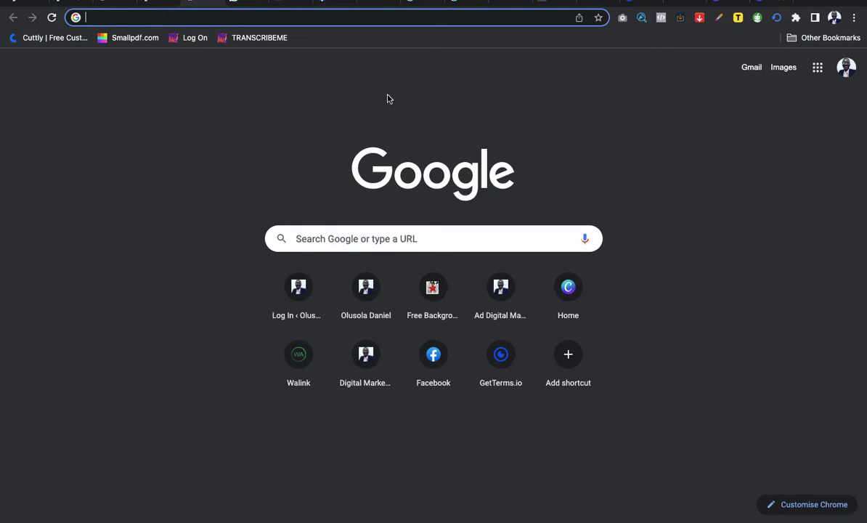
- Load qservers.ng in Chrome and dismiss the holiday promo popup
click(316, 18)
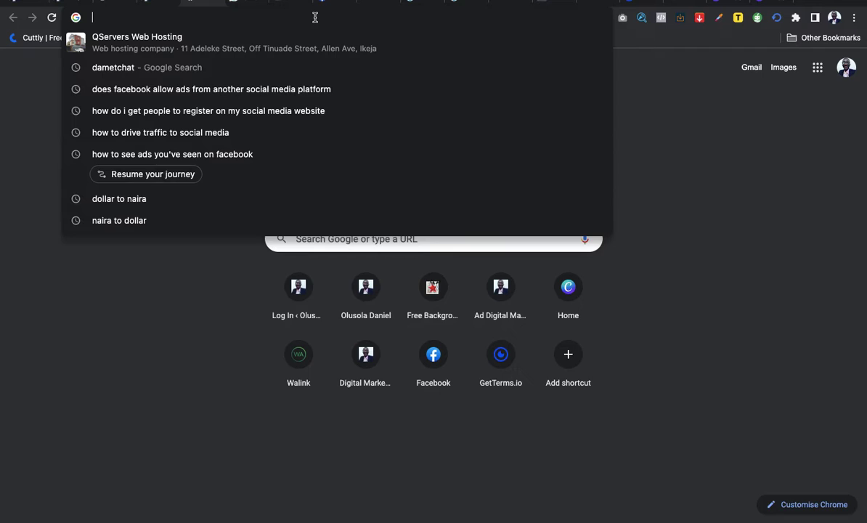
text(q)
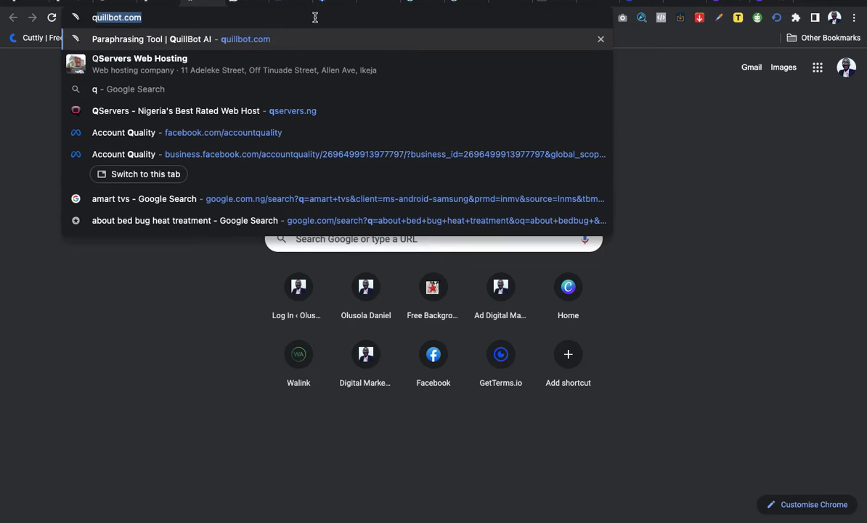
key(BackSpace)
key(BackSpace)
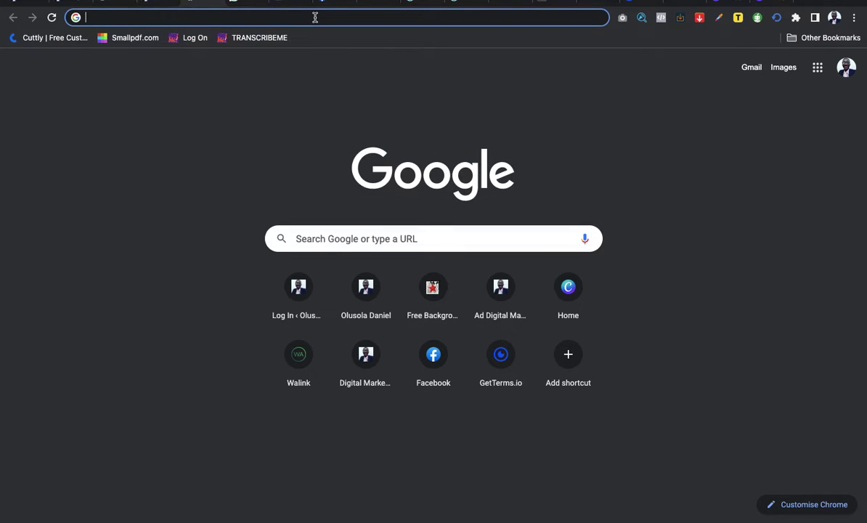
text(q)
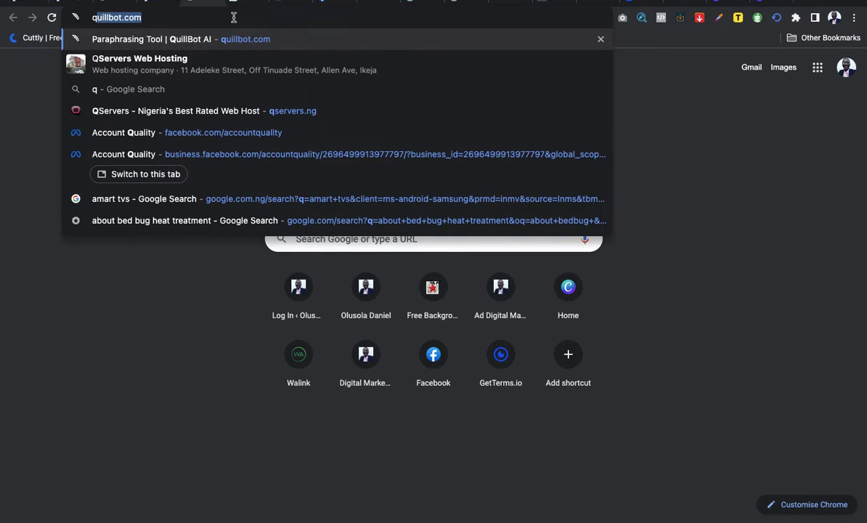
text(server)
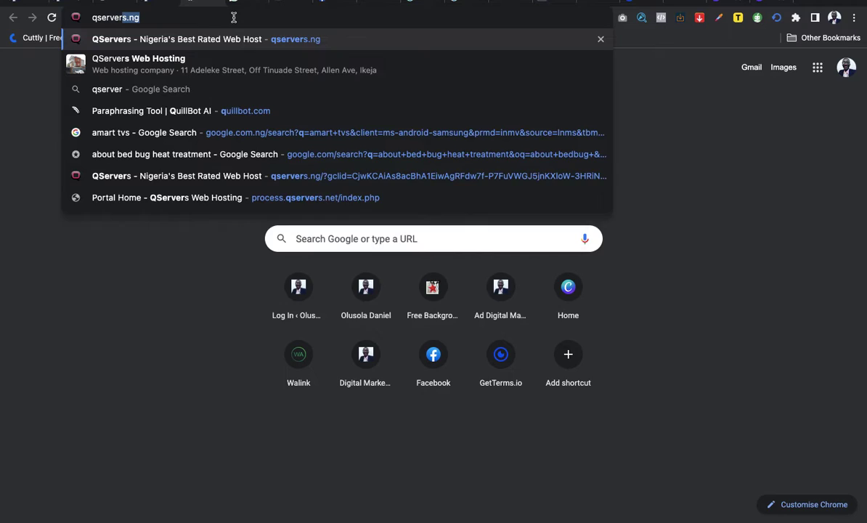
text(s.ng)
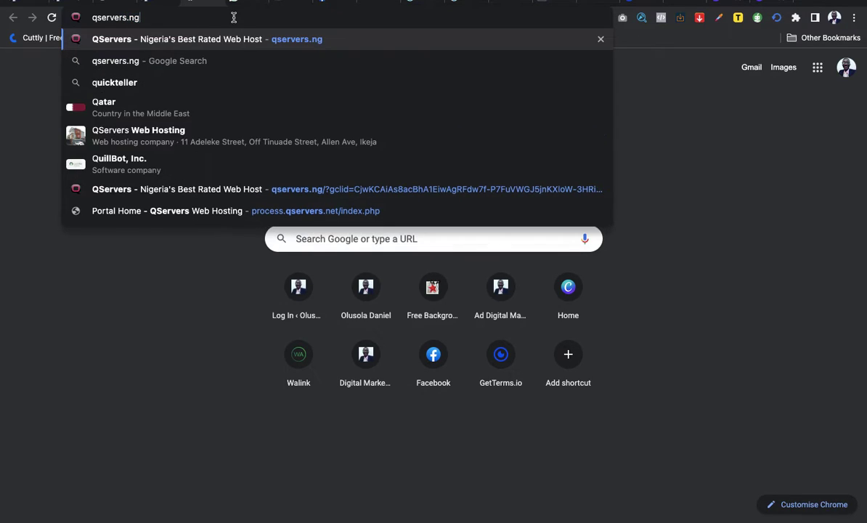
key(Return)
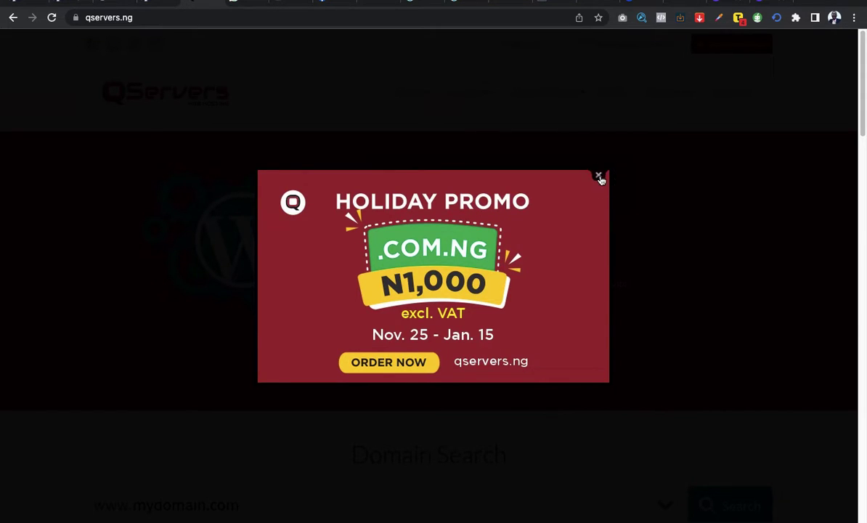
click(601, 176)
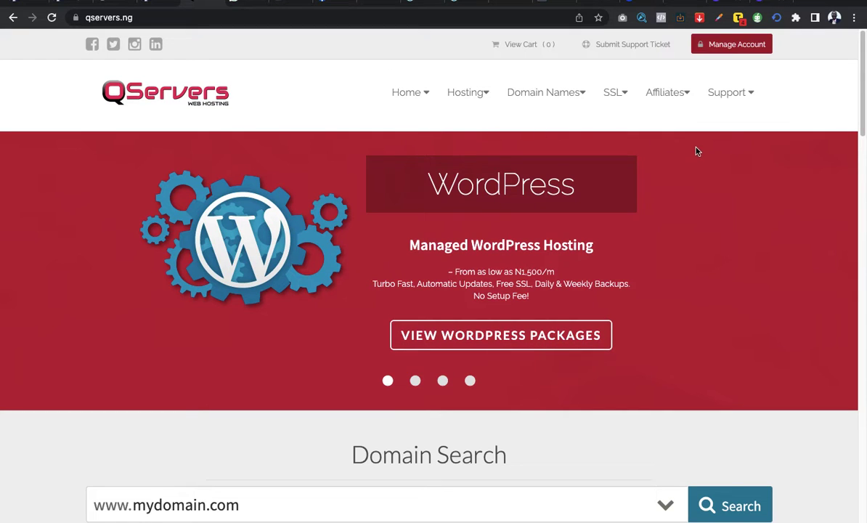
- Open the client area login page through Manage Account
scroll(697, 150, down, 3)
scroll(698, 149, up, 3)
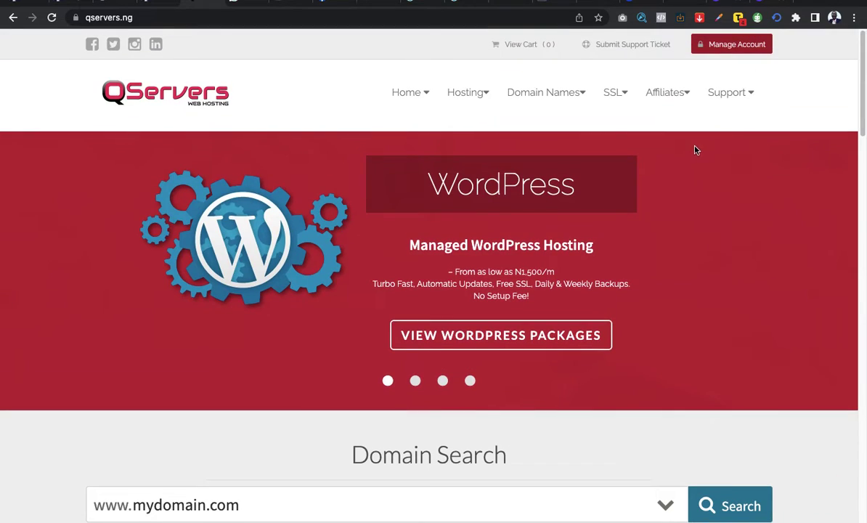
click(730, 48)
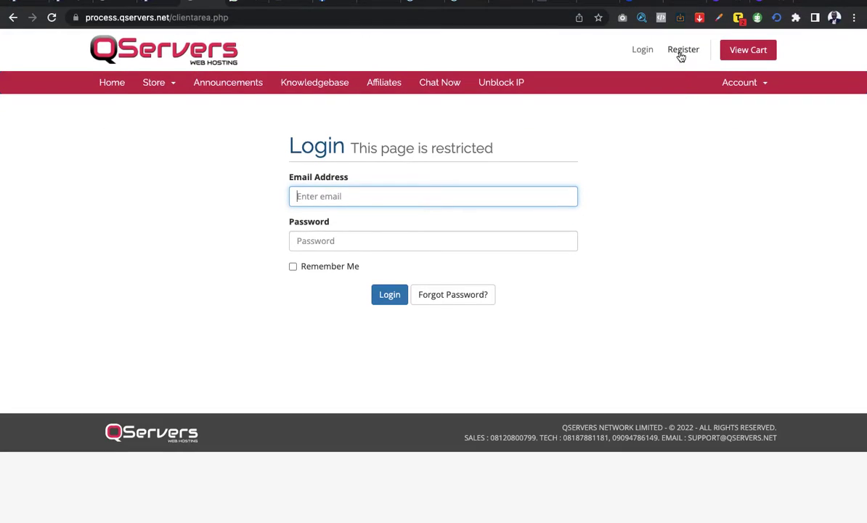
- Open the new account registration form and scroll through its fields
click(682, 83)
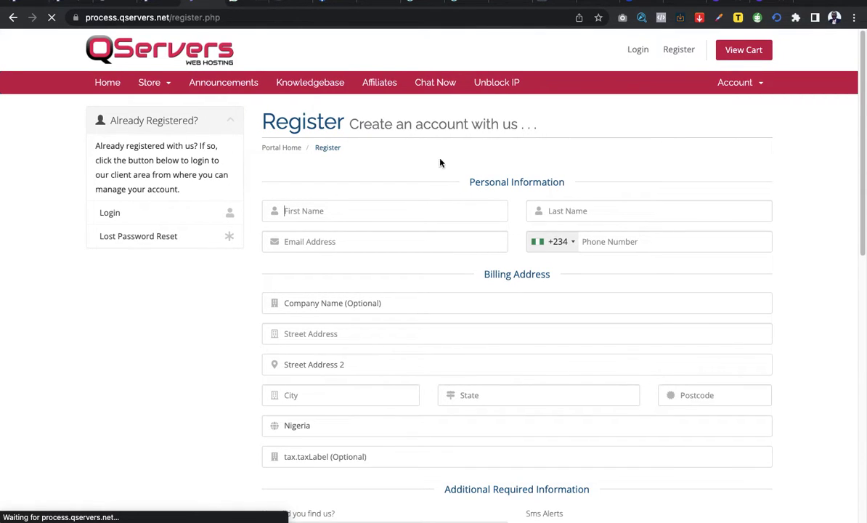
scroll(414, 189, down, 1)
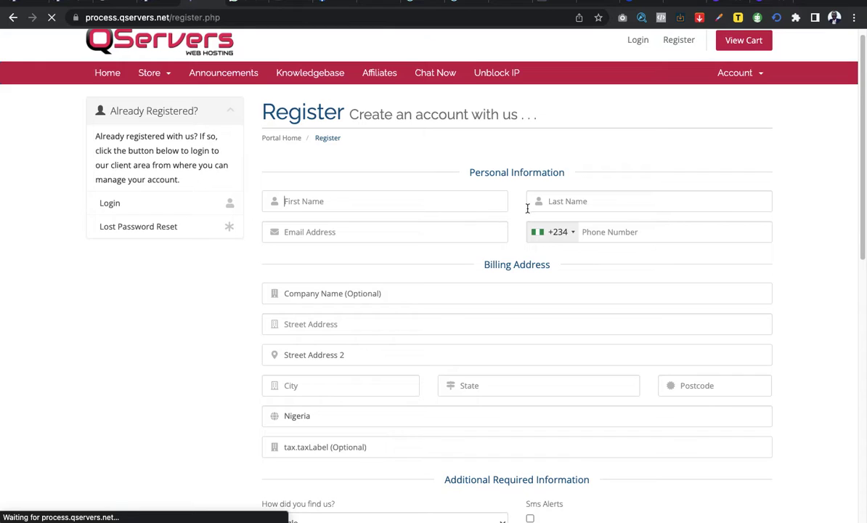
scroll(415, 204, down, 1)
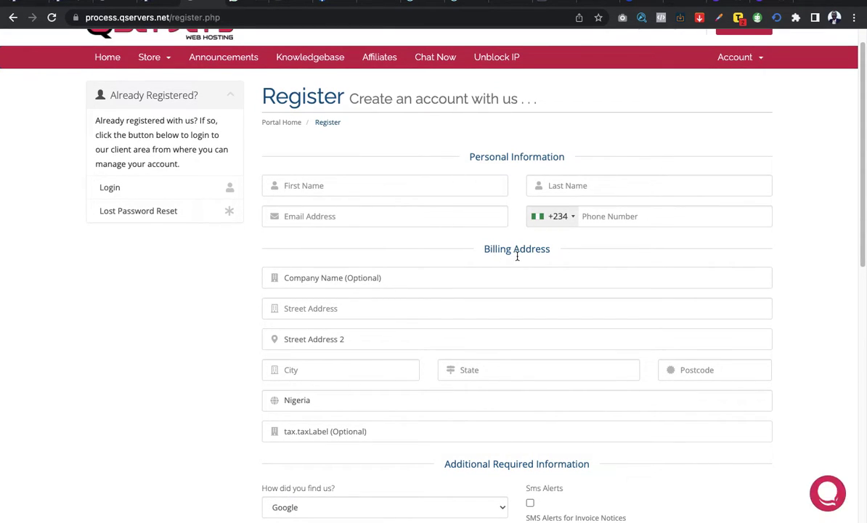
scroll(517, 255, down, 3)
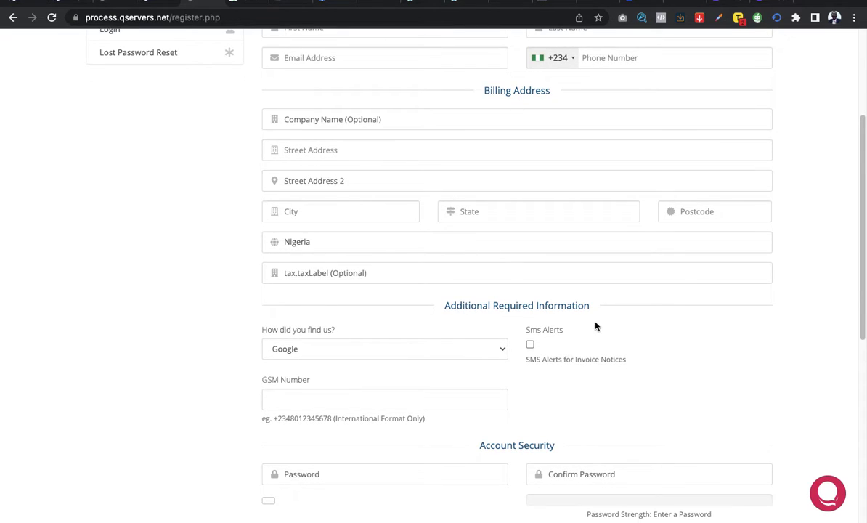
scroll(556, 310, down, 2)
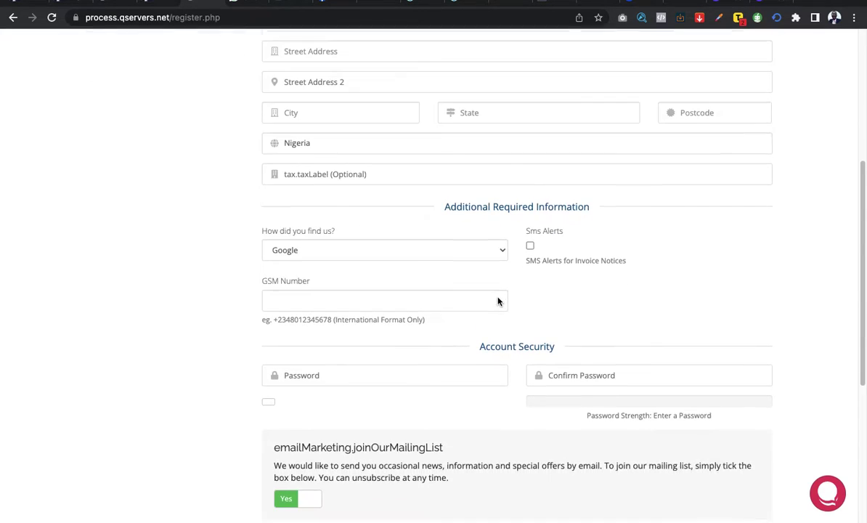
scroll(497, 301, up, 3)
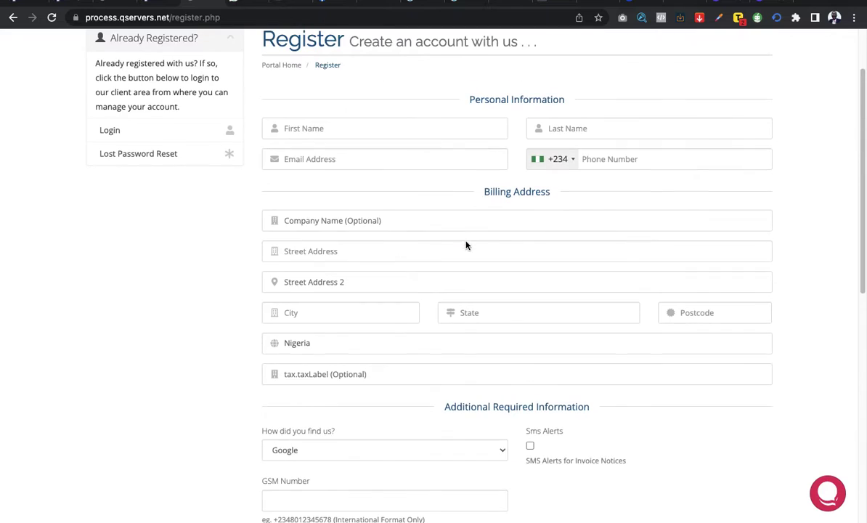
scroll(440, 229, up, 2)
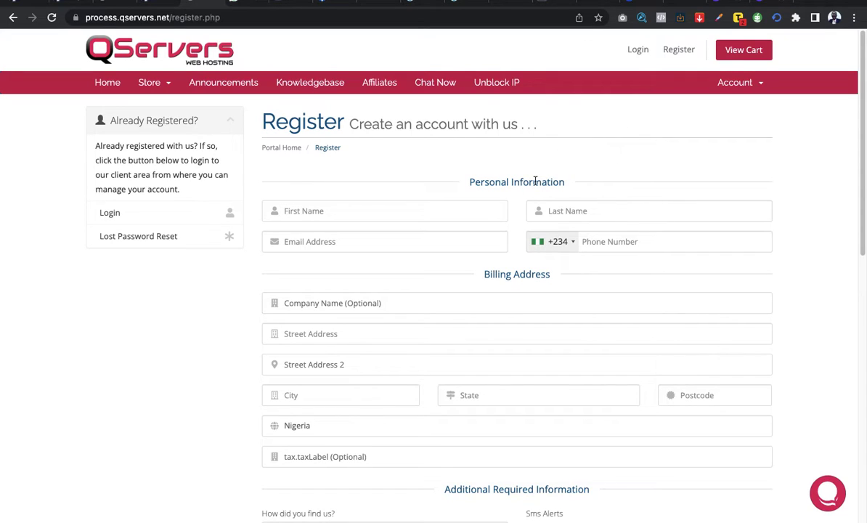
scroll(538, 199, down, 1)
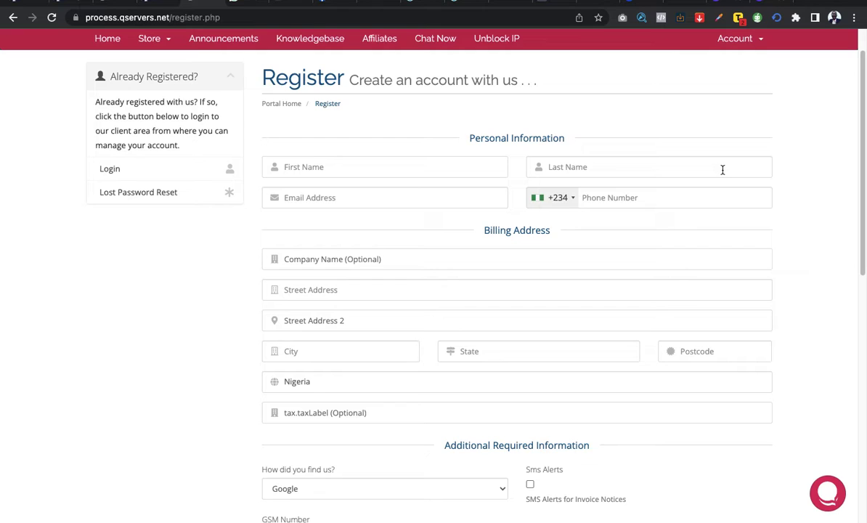
scroll(739, 259, down, 1)
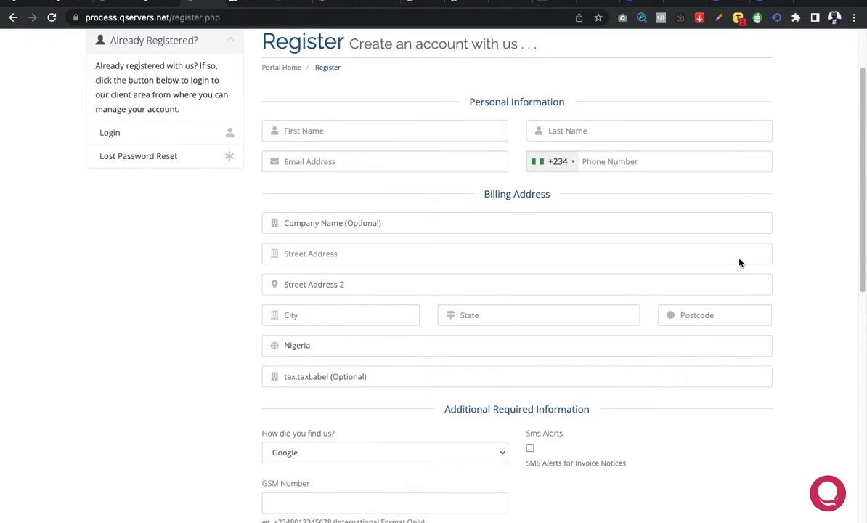
scroll(739, 258, down, 1)
scroll(741, 261, up, 3)
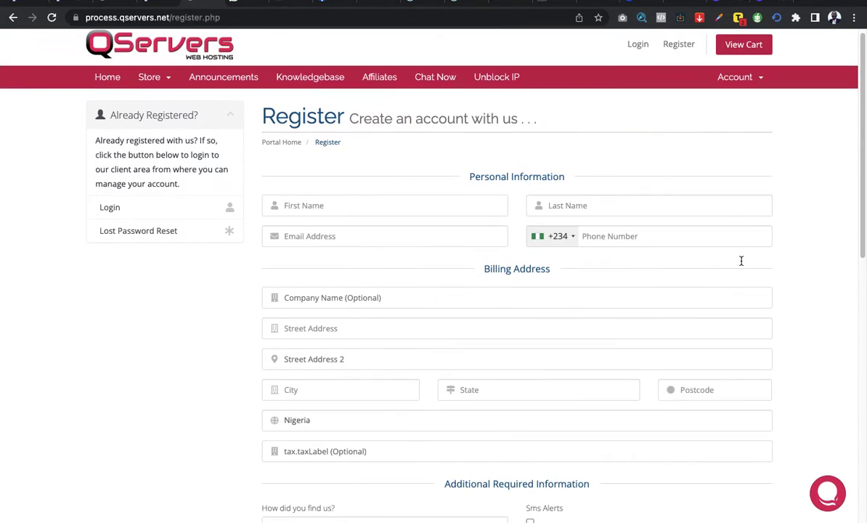
scroll(741, 261, up, 1)
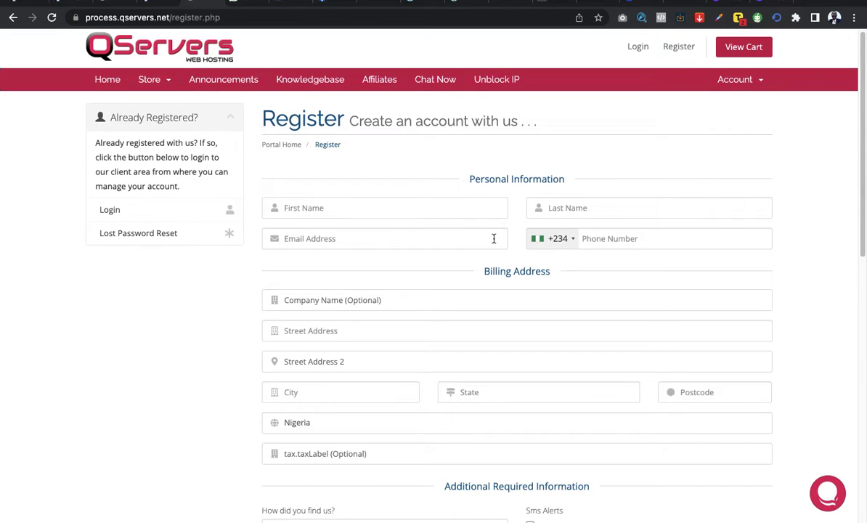
scroll(529, 210, down, 1)
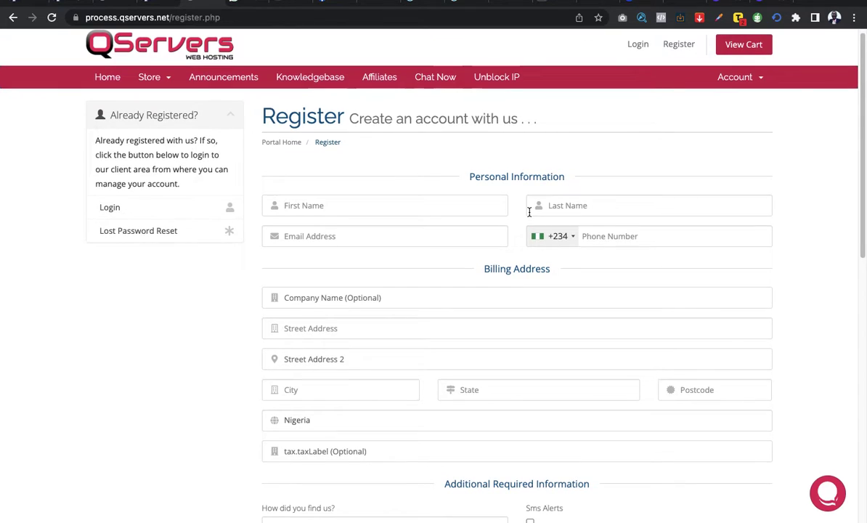
mouse_move(559, 2)
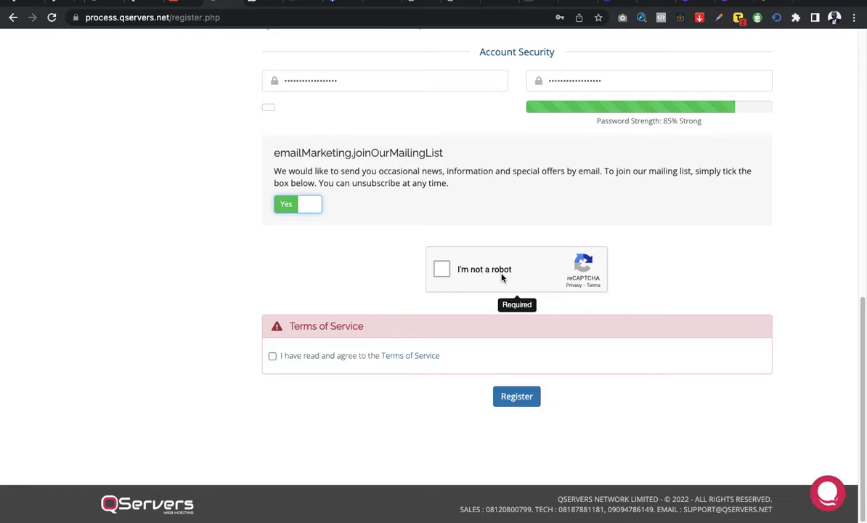
- Tick the reCAPTCHA and Terms of Service boxes, then submit the registration
click(442, 270)
click(273, 357)
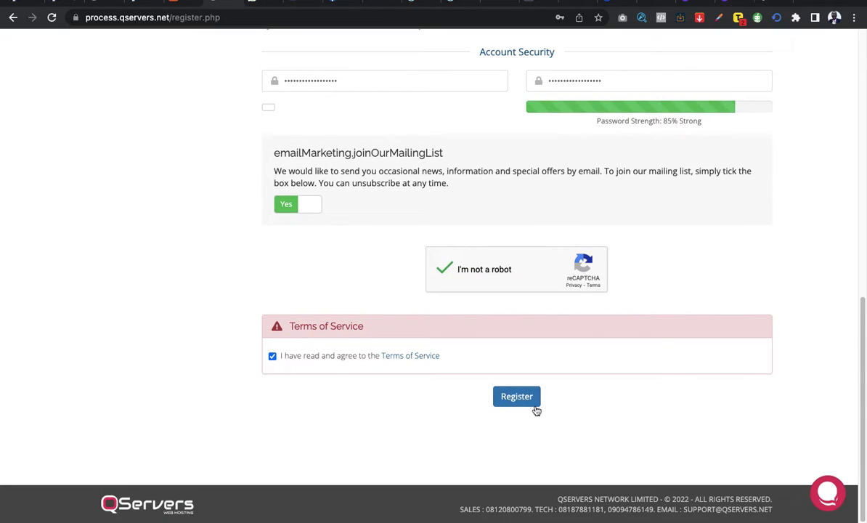
click(520, 430)
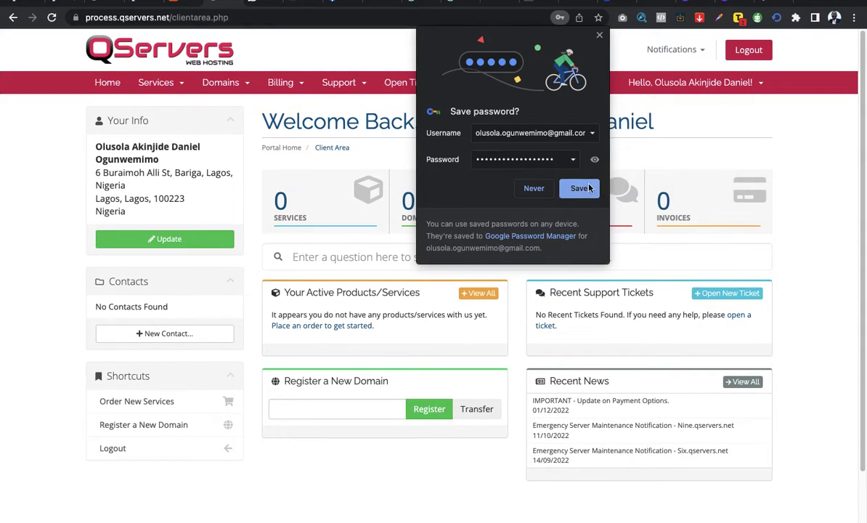
- Save the account's sign-in password in Chrome's save-password prompt
click(579, 188)
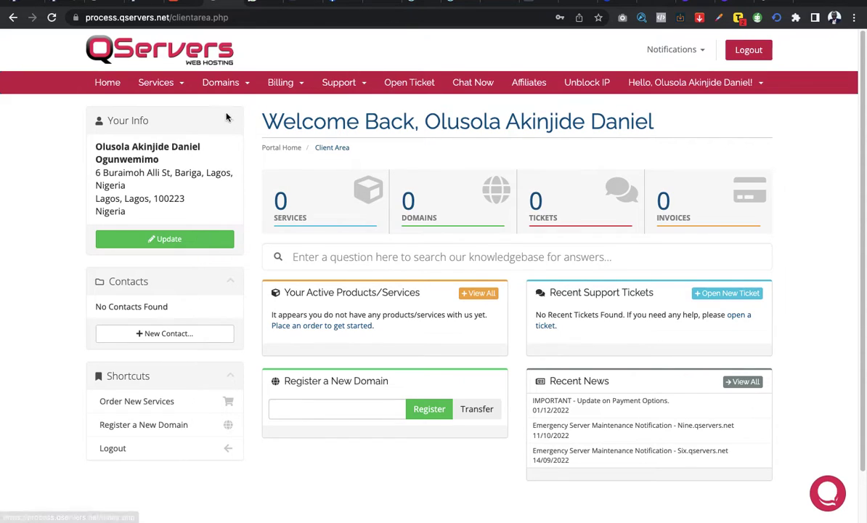
- Go to Domains > Register a New Domain and enter 'odsmartstore.' in the search box
click(230, 83)
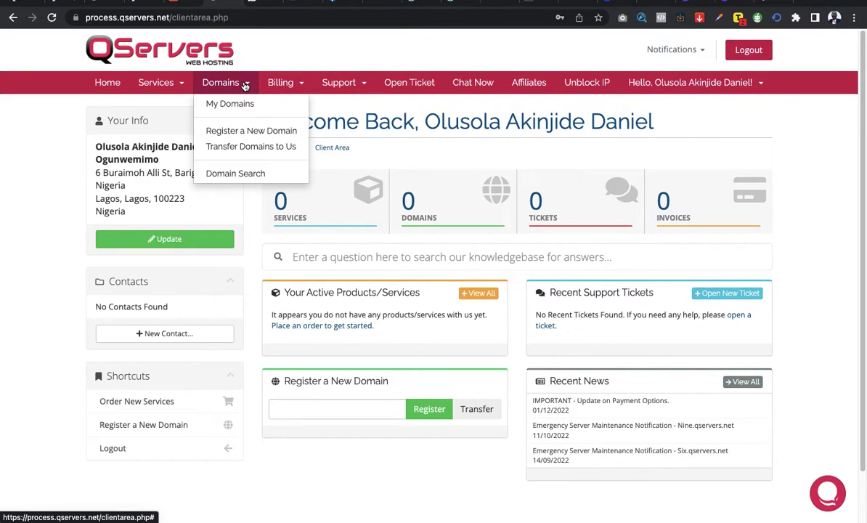
click(258, 134)
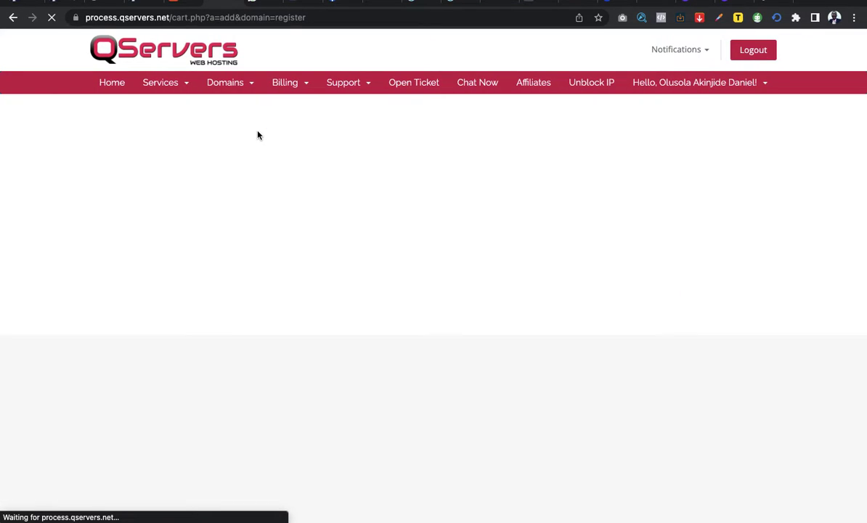
click(295, 246)
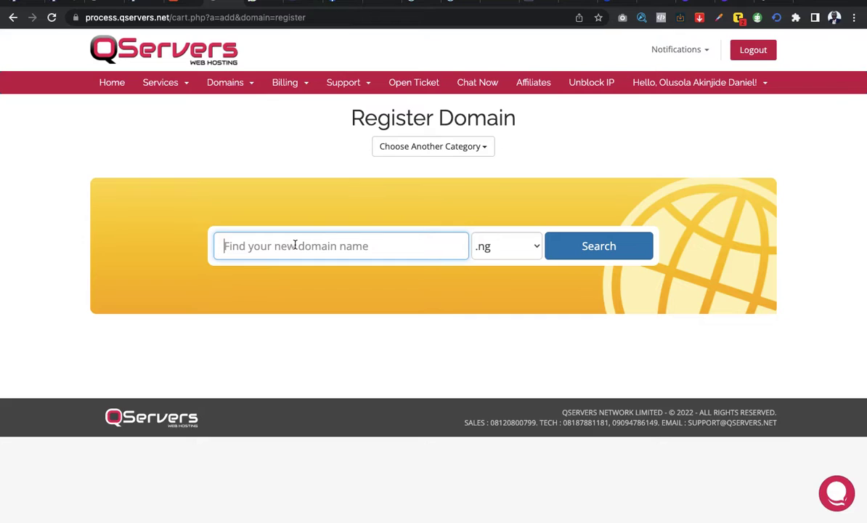
text(odsmar)
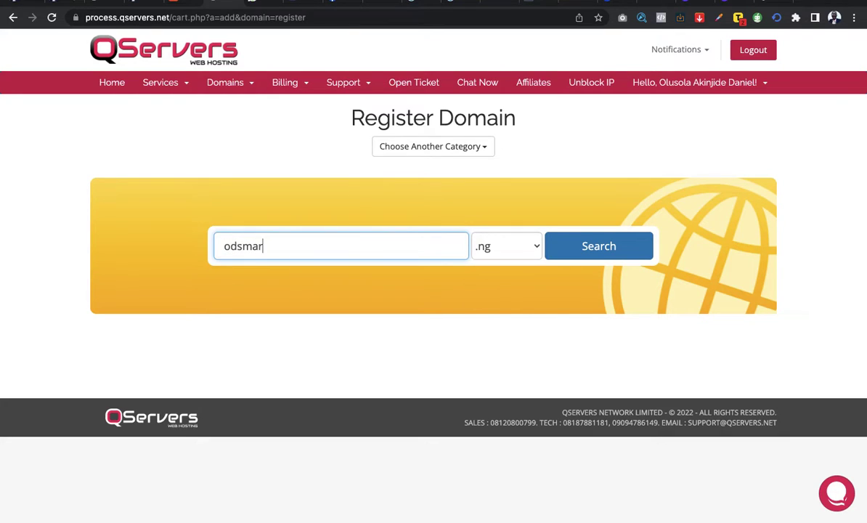
text(tstore.)
- Search odsmartstore.com, available at N10,400.00 for 1 year, and review its registration periods
key(BackSpace)
click(513, 248)
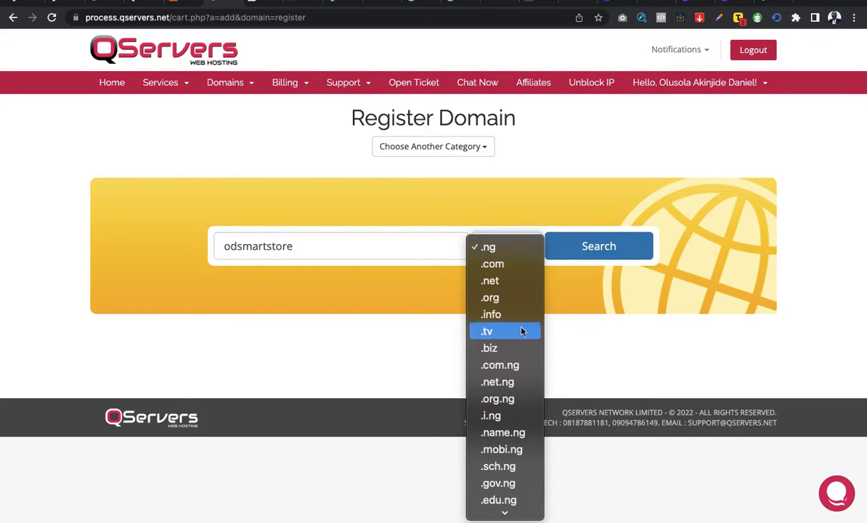
click(517, 264)
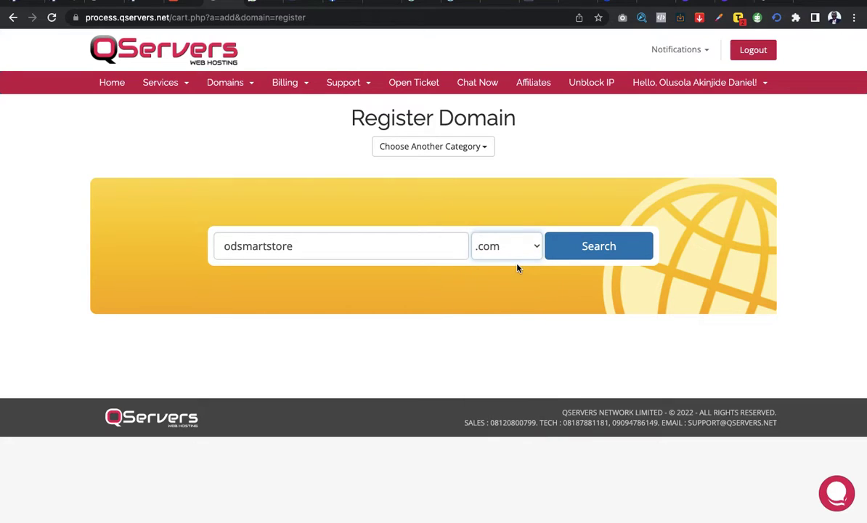
click(618, 257)
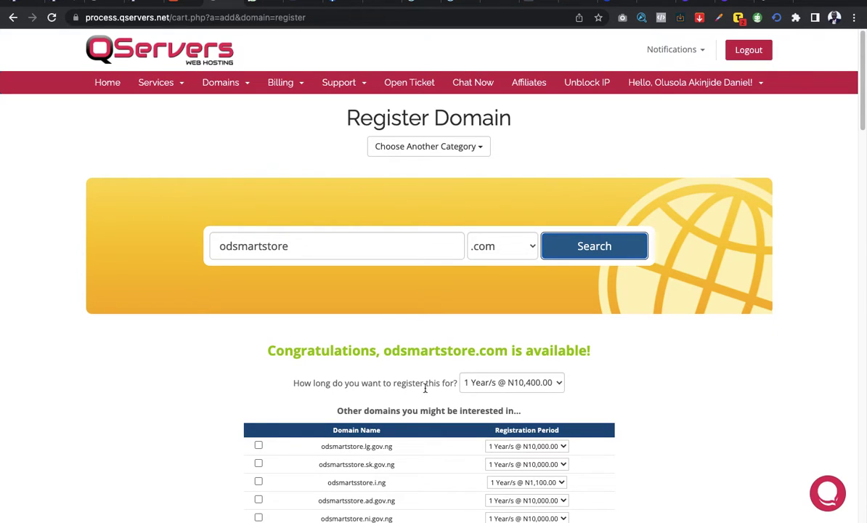
click(519, 387)
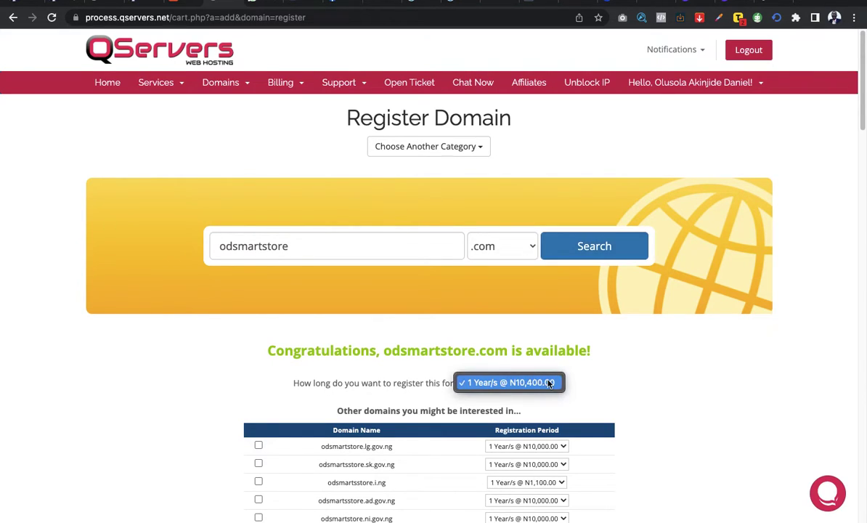
click(553, 383)
click(556, 383)
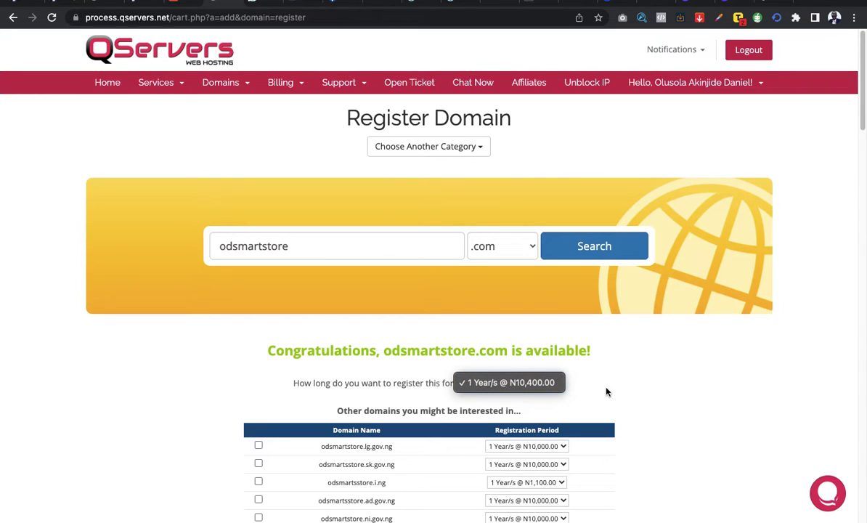
click(629, 386)
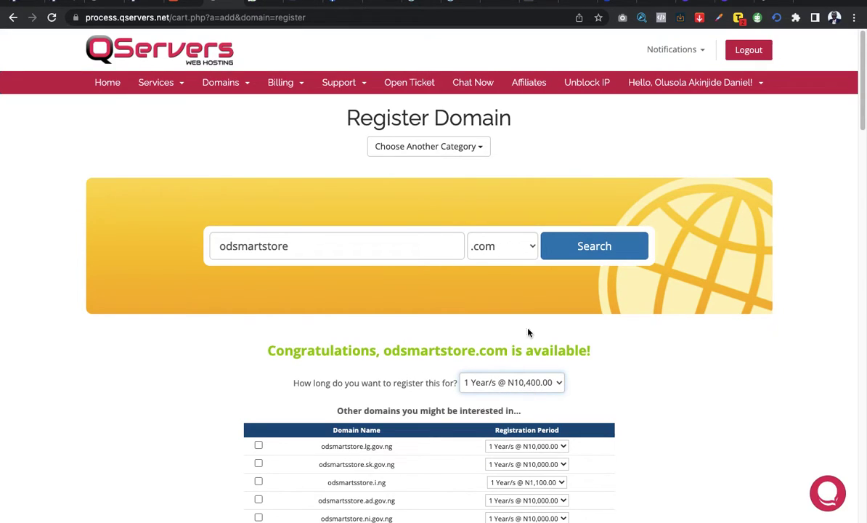
- Search odsmartstore.ng (N5,000.00 for 1 year) and browse the suggested .ng alternatives
click(512, 248)
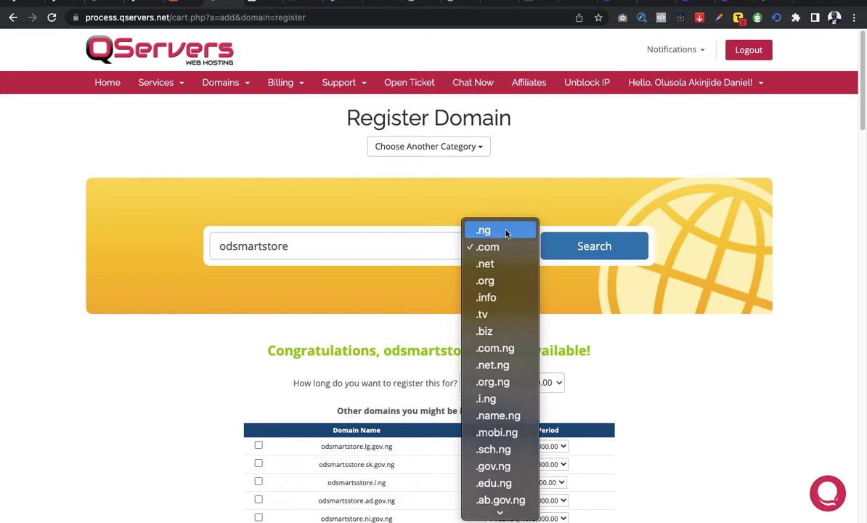
click(482, 229)
click(590, 248)
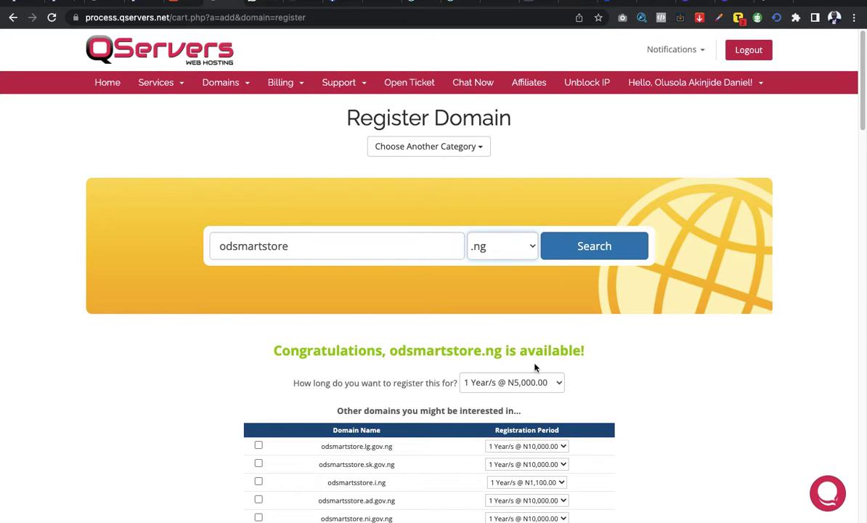
scroll(642, 384, down, 3)
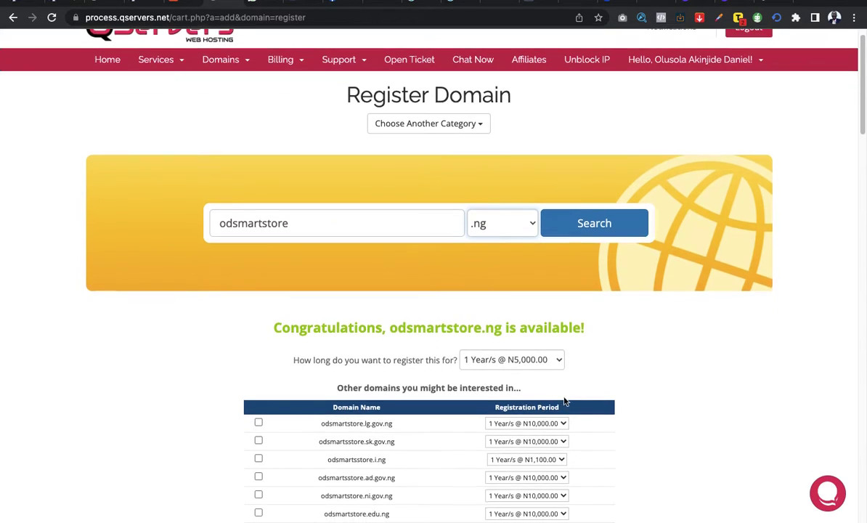
scroll(643, 383, down, 2)
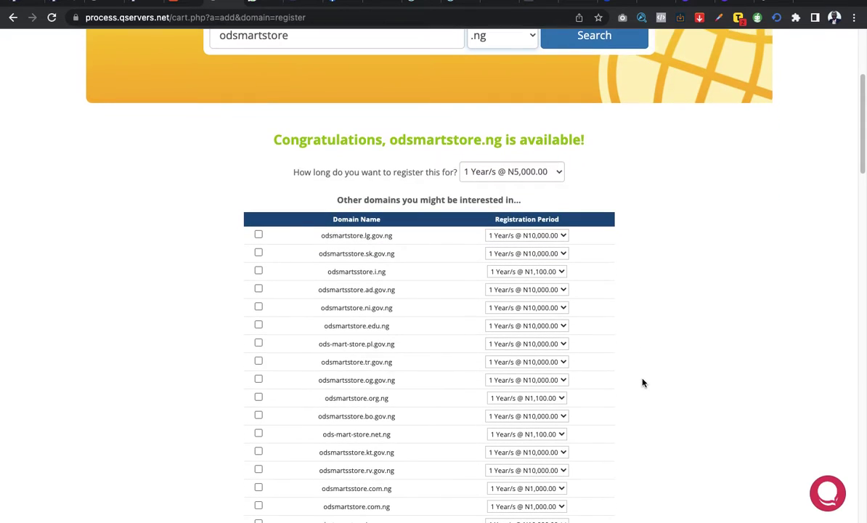
scroll(631, 351, down, 2)
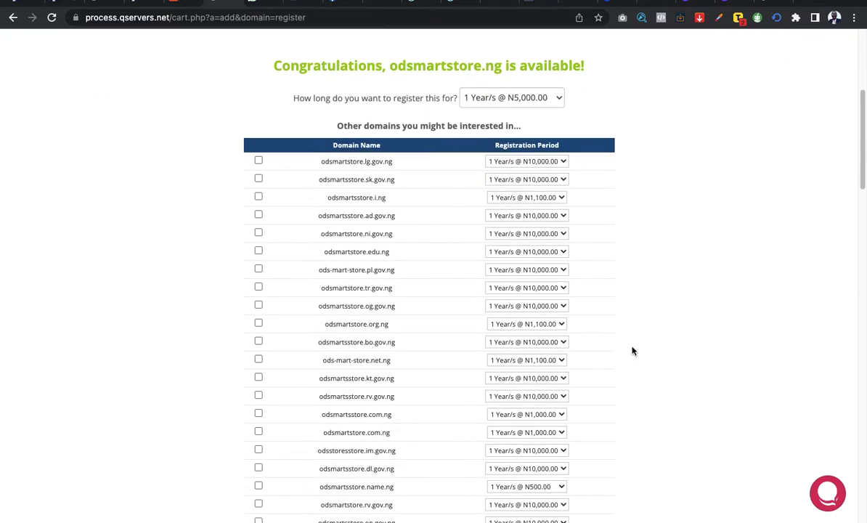
scroll(632, 351, down, 1)
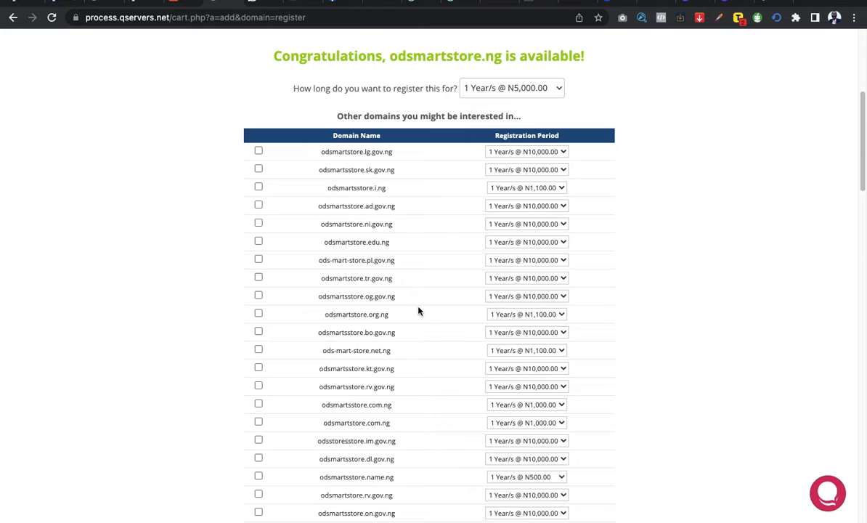
scroll(412, 300, down, 3)
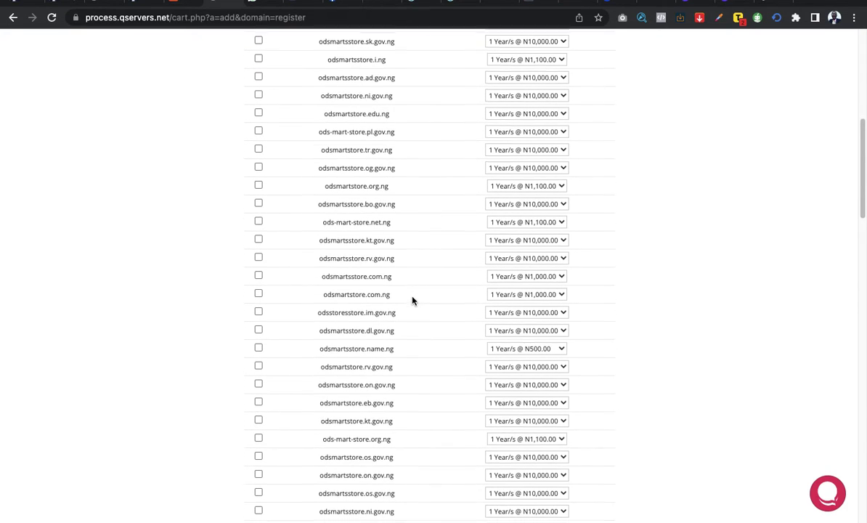
scroll(411, 300, down, 3)
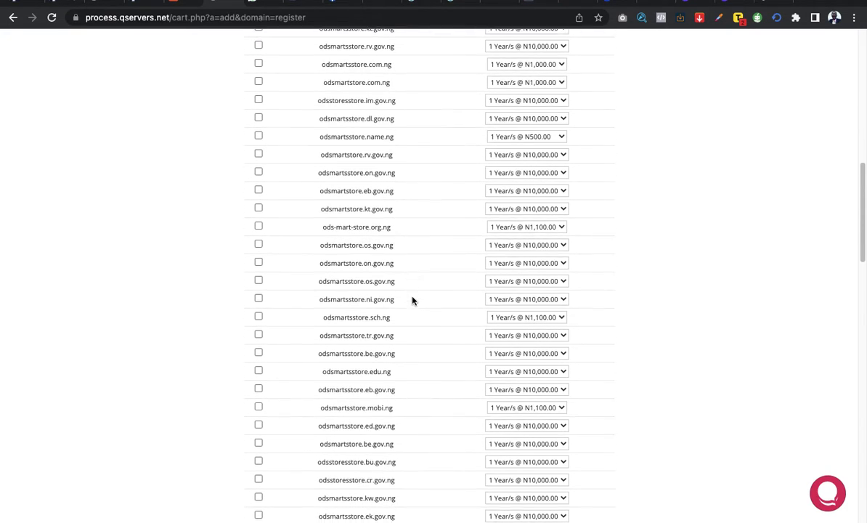
scroll(411, 300, down, 5)
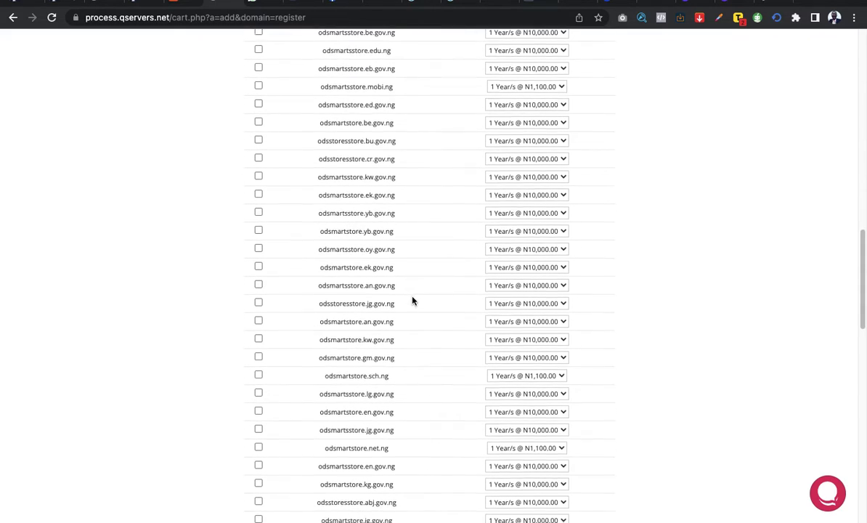
scroll(412, 300, up, 15)
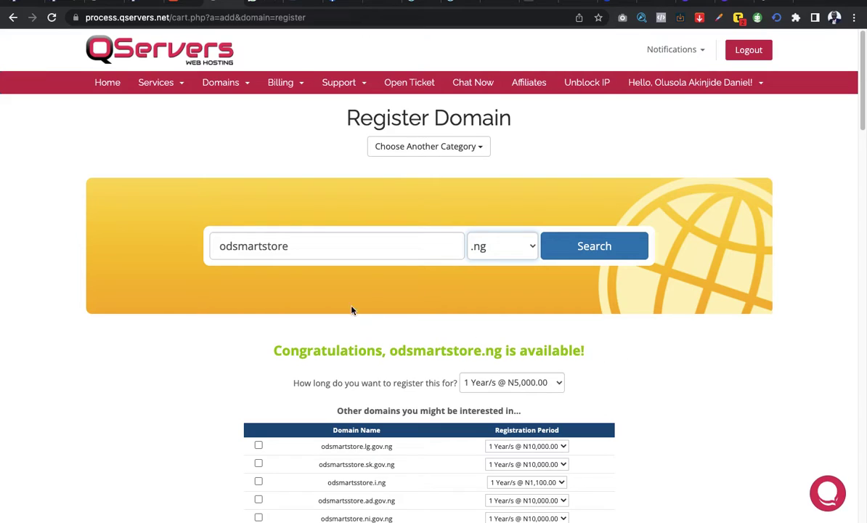
- Search odsmartstore.com.ng, available for 1 year at N1,000.00, and review the suggestions
click(508, 246)
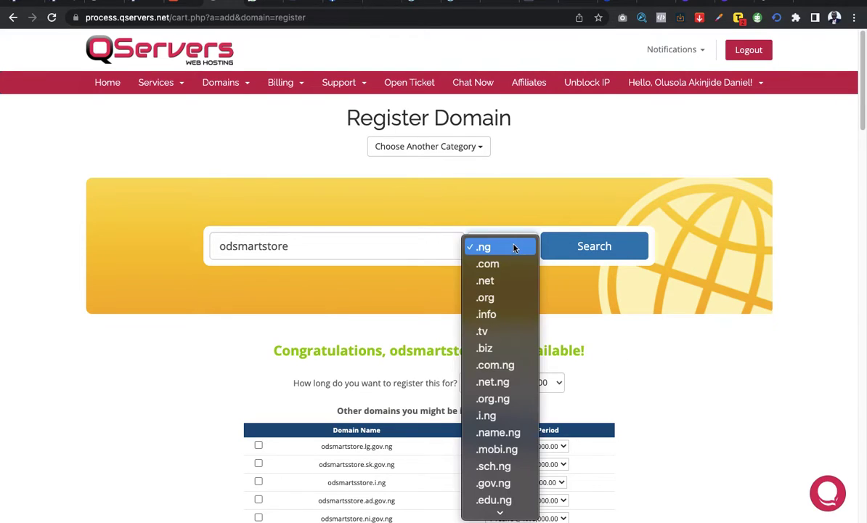
click(495, 365)
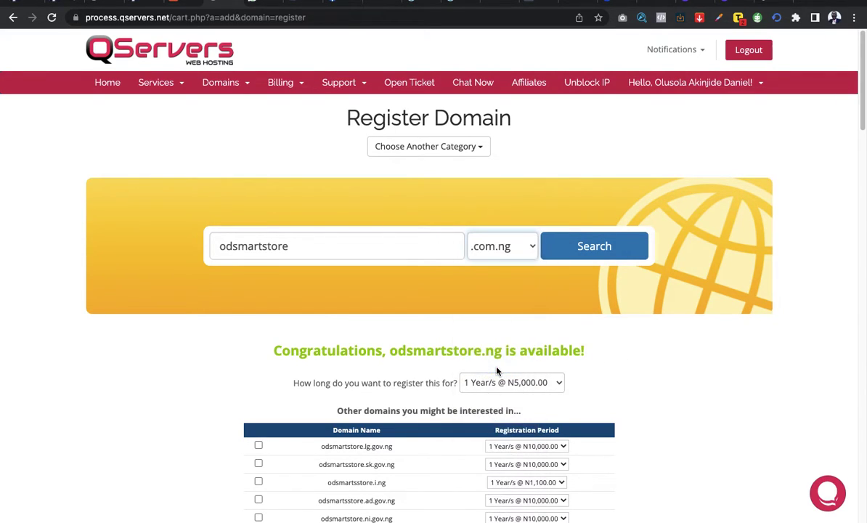
click(573, 245)
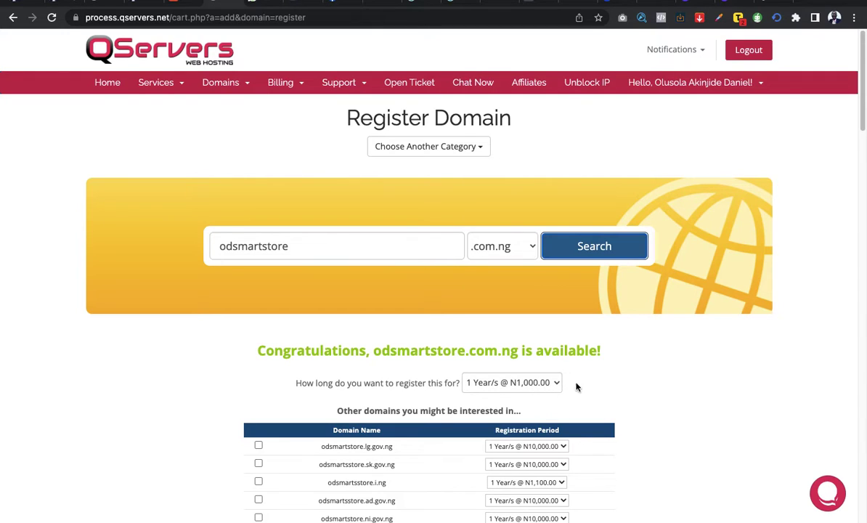
scroll(597, 391, down, 2)
scroll(620, 364, down, 4)
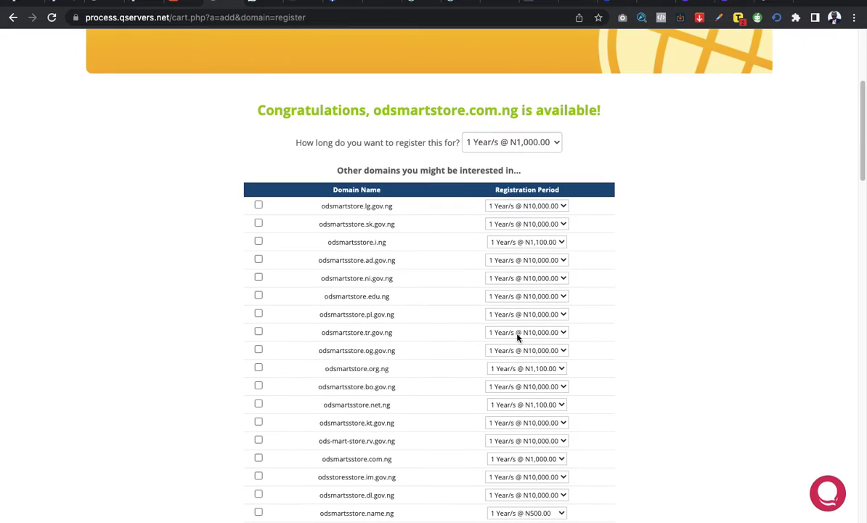
scroll(649, 246, up, 2)
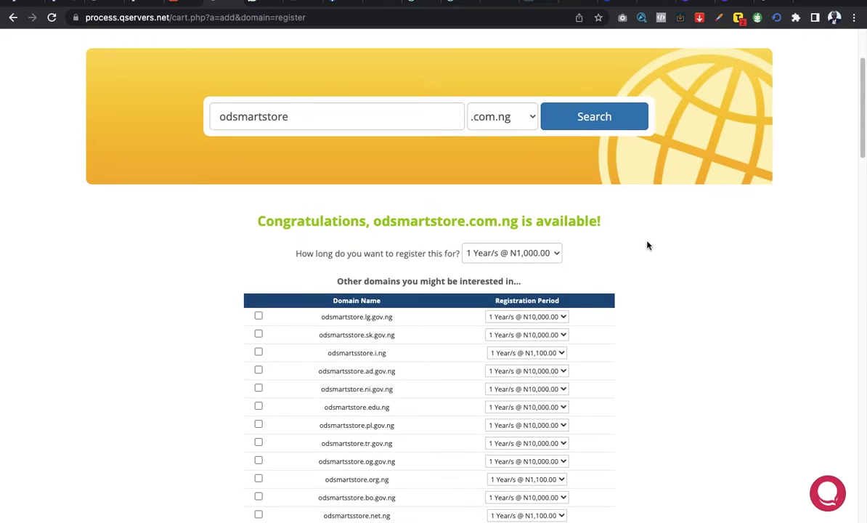
scroll(648, 247, down, 1)
scroll(650, 247, down, 2)
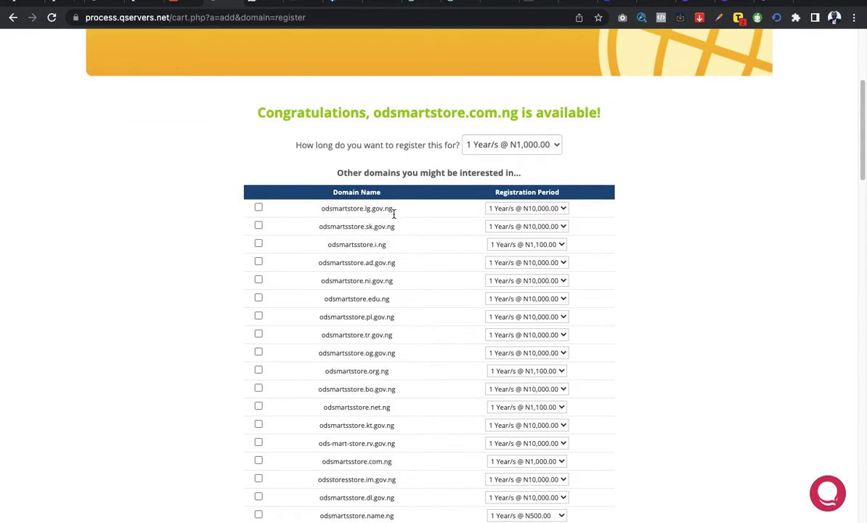
scroll(390, 239, down, 1)
scroll(386, 275, down, 4)
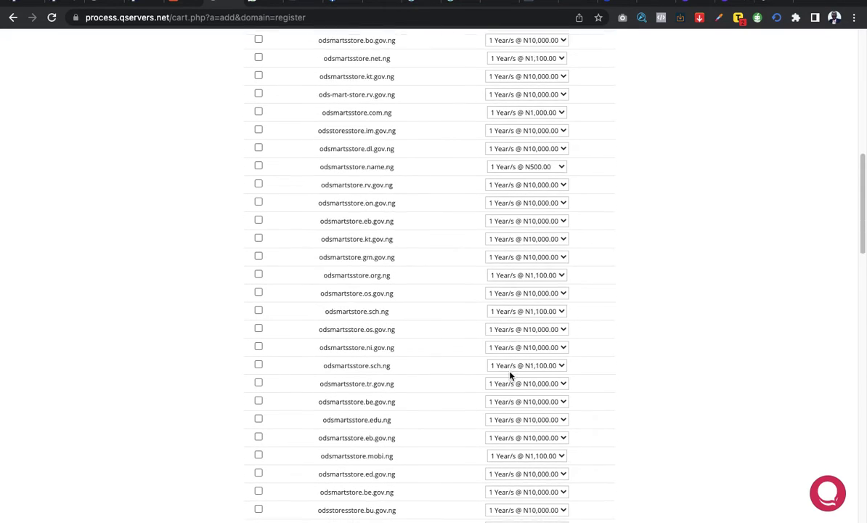
scroll(545, 356, up, 4)
scroll(572, 343, up, 4)
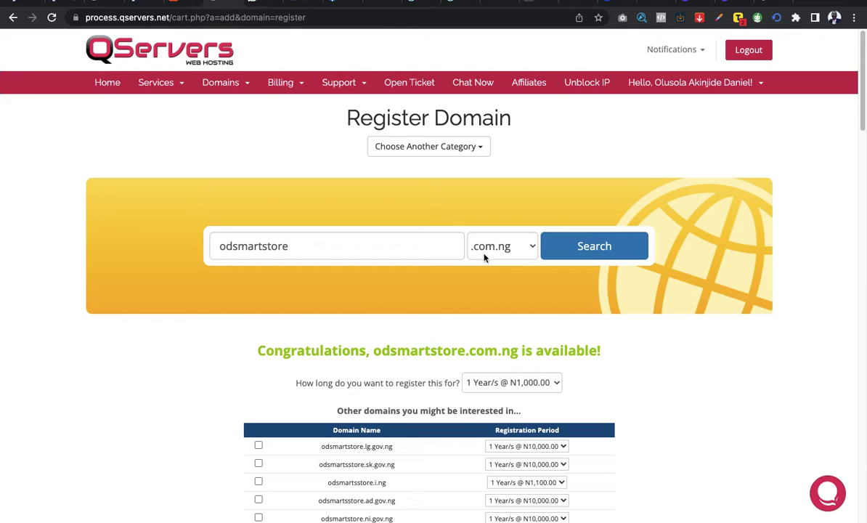
- Continue the order with only odsmartstore.com.ng, leaving suggested domains unticked
scroll(615, 339, down, 3)
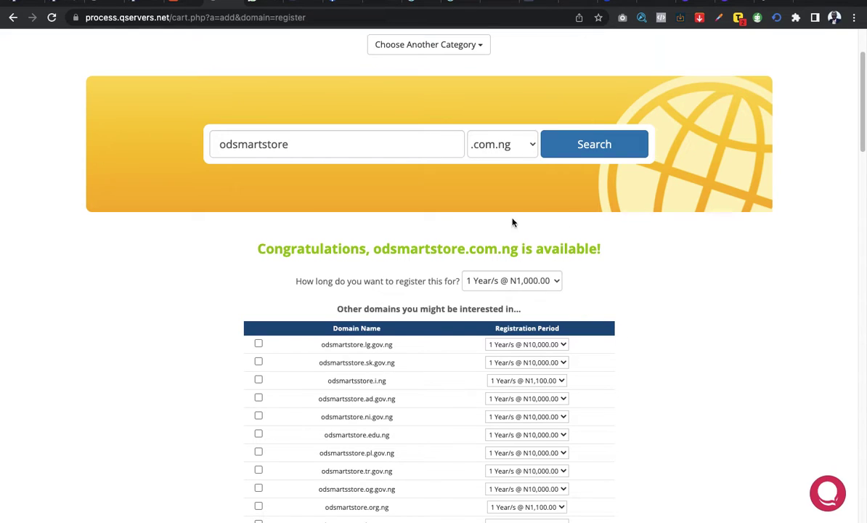
scroll(640, 277, down, 1)
scroll(641, 277, down, 3)
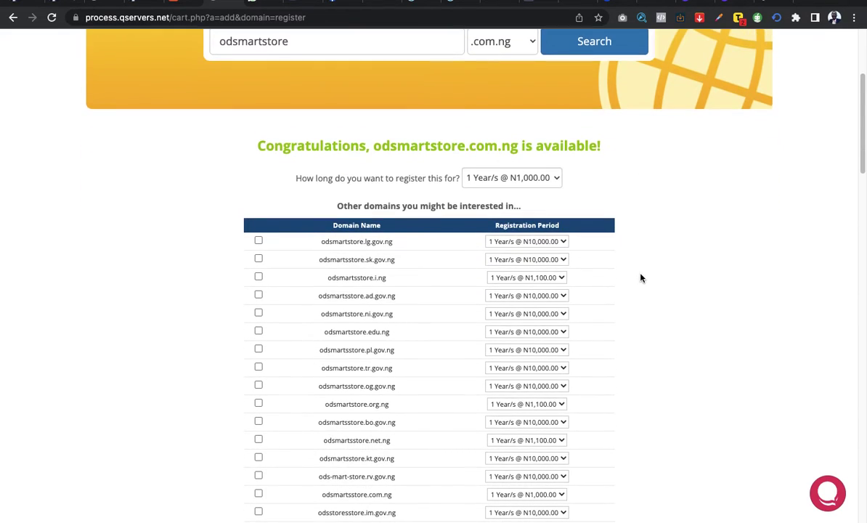
scroll(633, 291, down, 1)
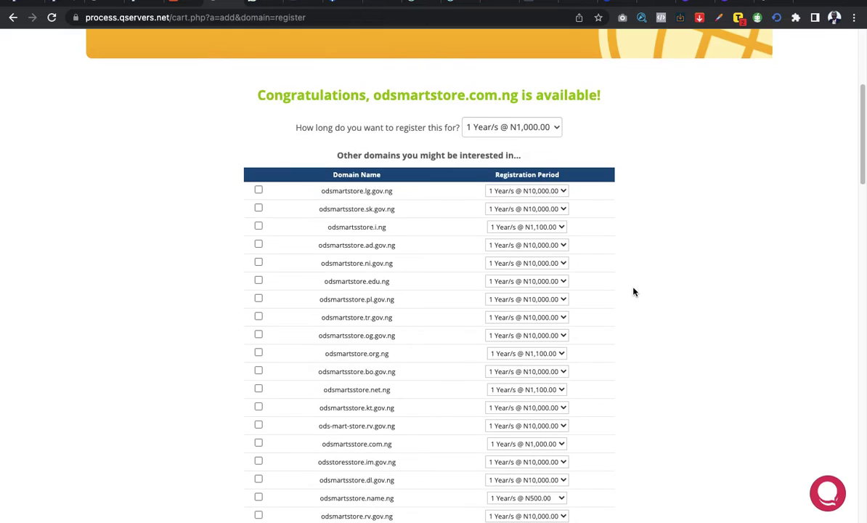
scroll(597, 266, up, 1)
scroll(610, 276, down, 10)
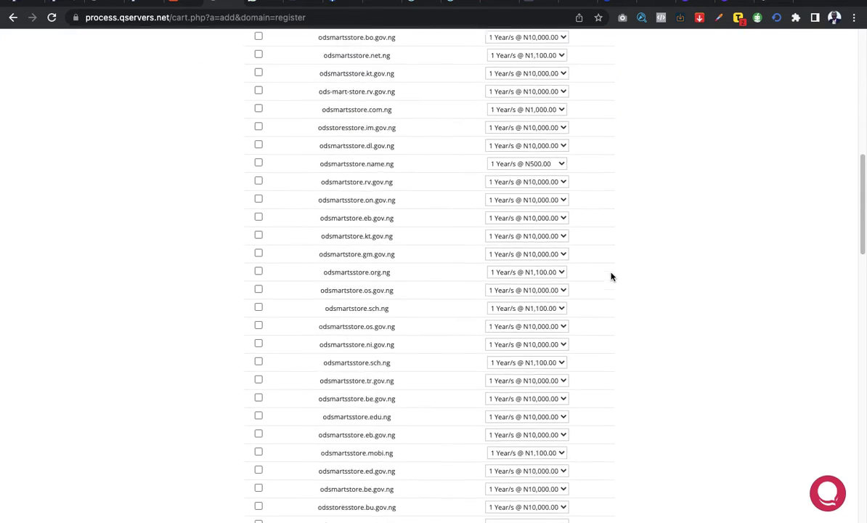
scroll(612, 277, down, 6)
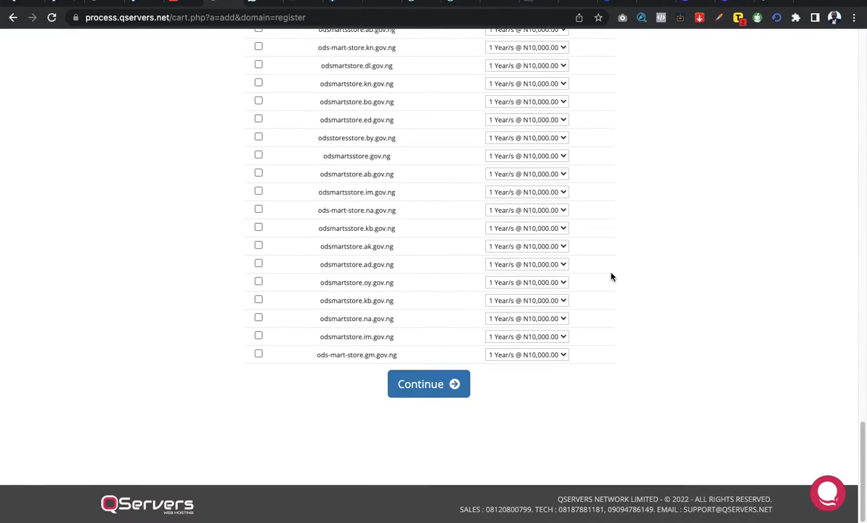
click(429, 390)
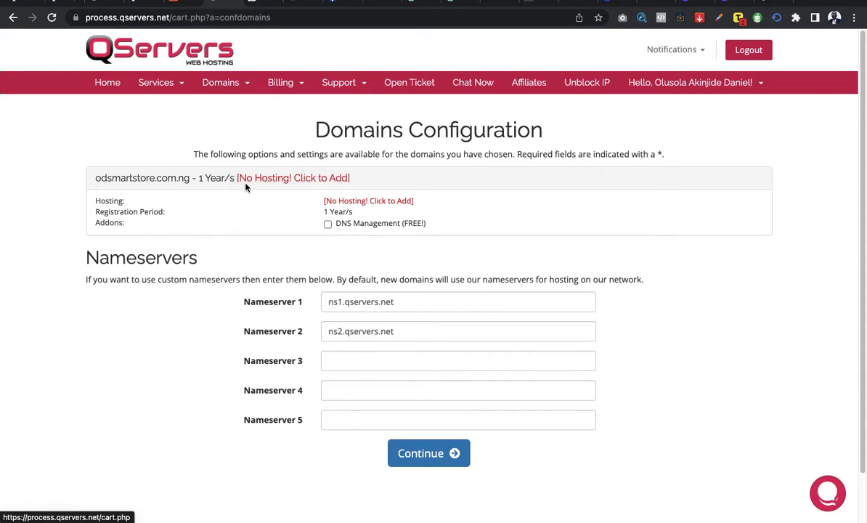
- Add hosting to odsmartstore.com.ng from its 'No Hosting! Click to Add' link
click(320, 182)
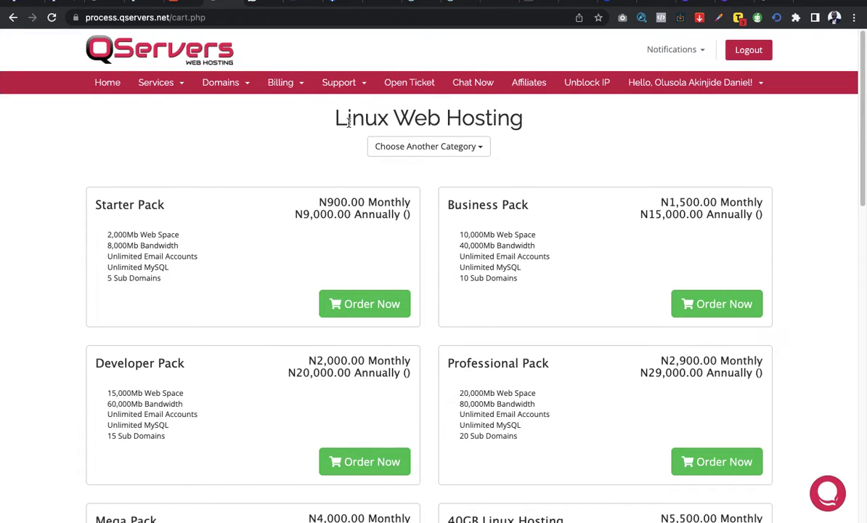
- Glance at the product categories, then order the Linux Business Pack plan at N1,500.00 monthly
click(479, 147)
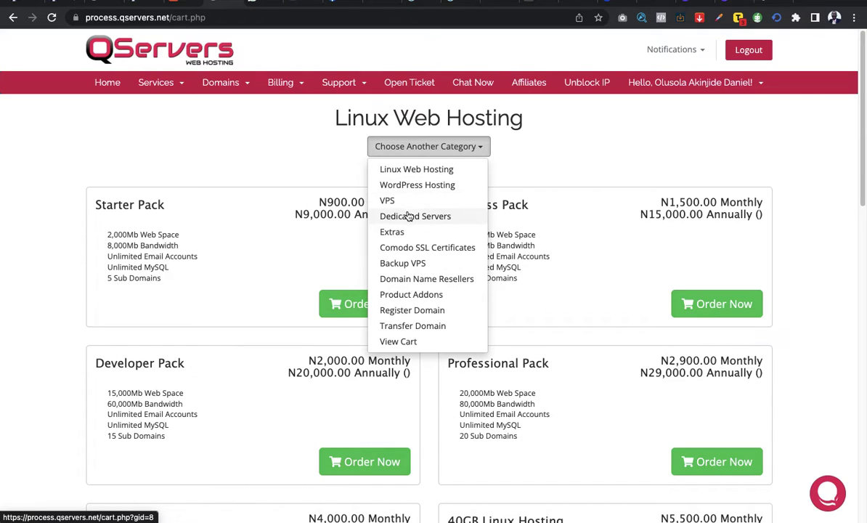
click(579, 157)
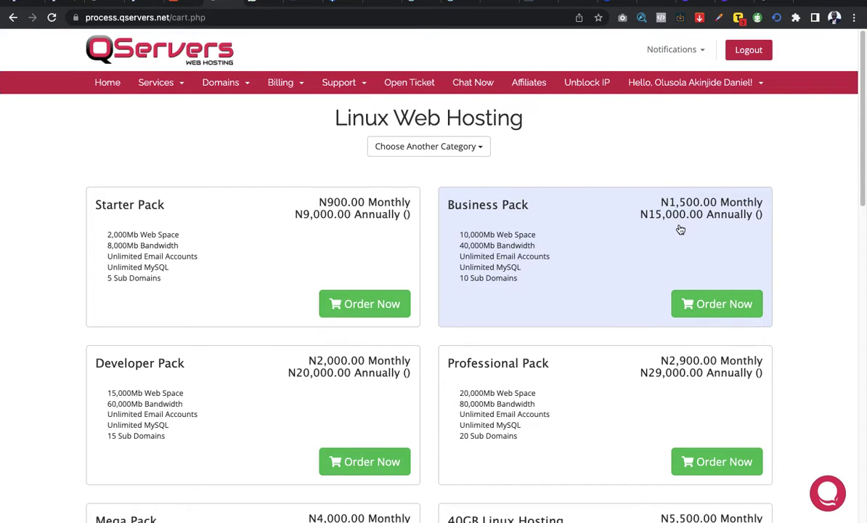
scroll(680, 230, down, 1)
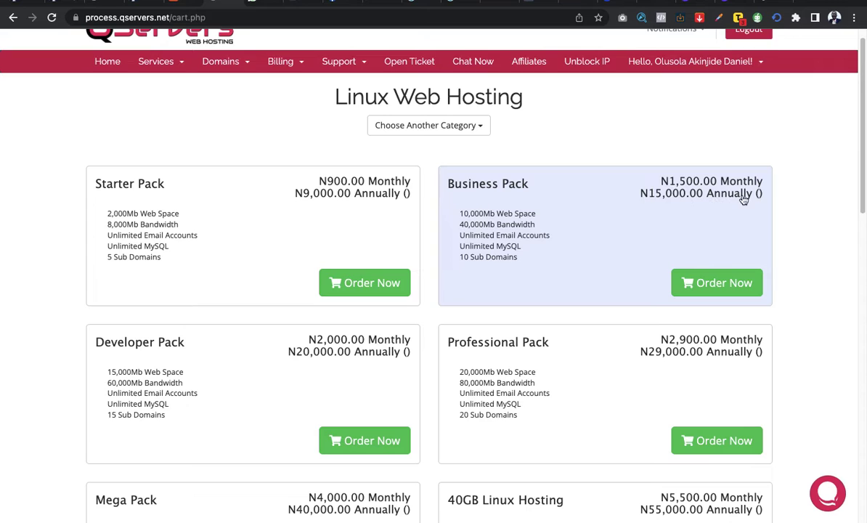
scroll(560, 236, down, 3)
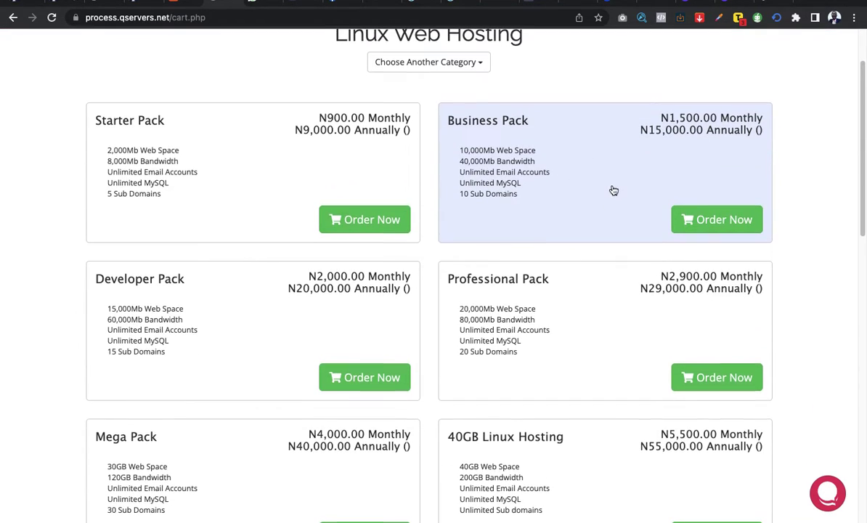
scroll(695, 193, up, 1)
click(720, 245)
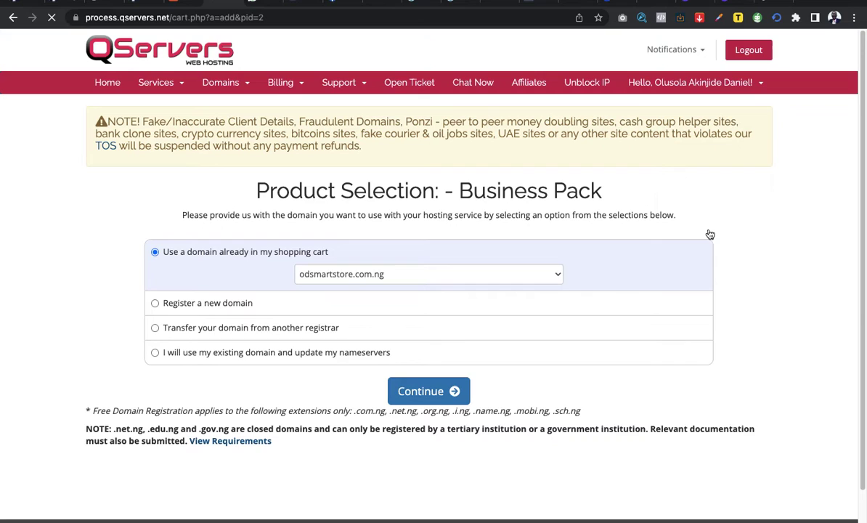
- Keep odsmartstore.com.ng from the shopping cart as the Business Pack's domain and continue
scroll(776, 242, down, 1)
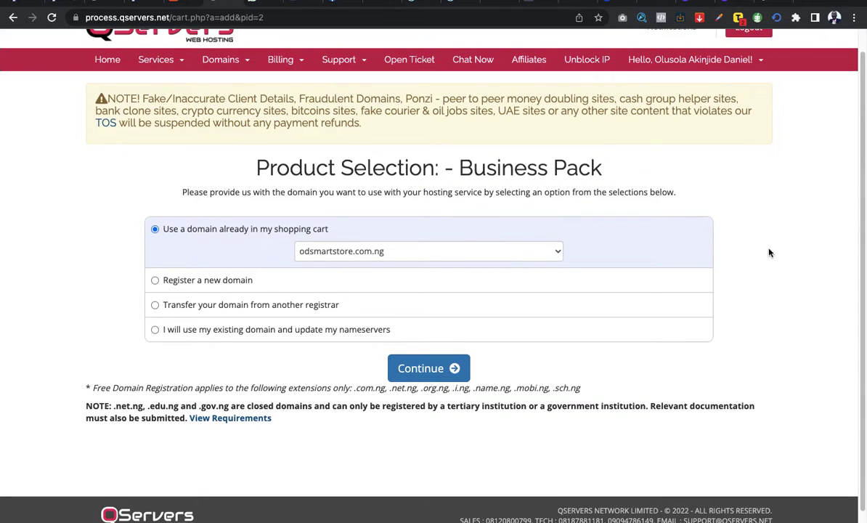
scroll(298, 235, up, 1)
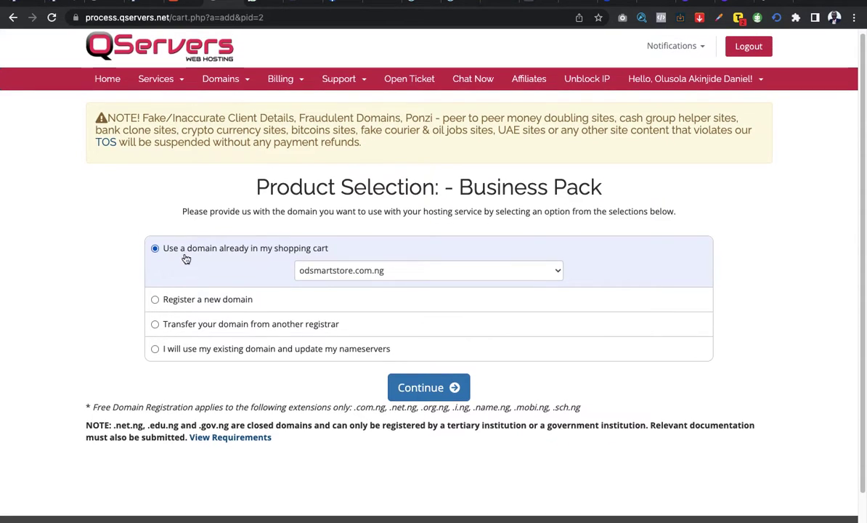
click(494, 271)
click(521, 269)
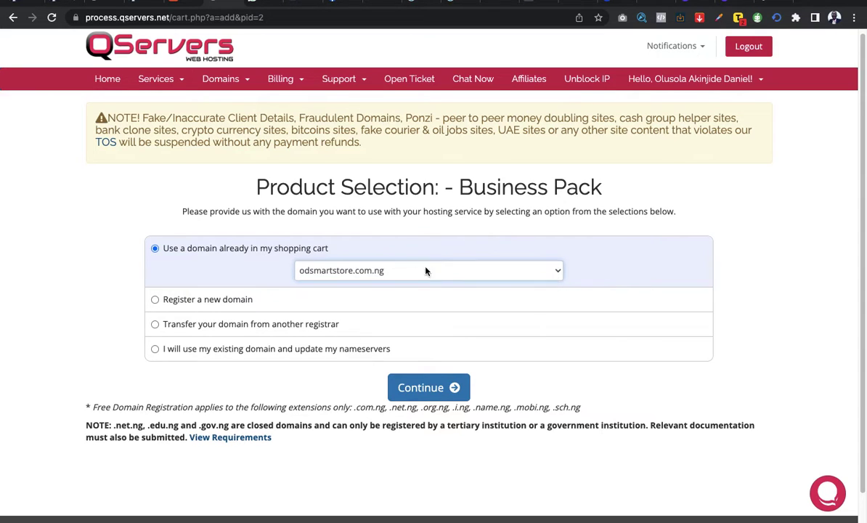
scroll(765, 311, down, 1)
scroll(765, 312, up, 1)
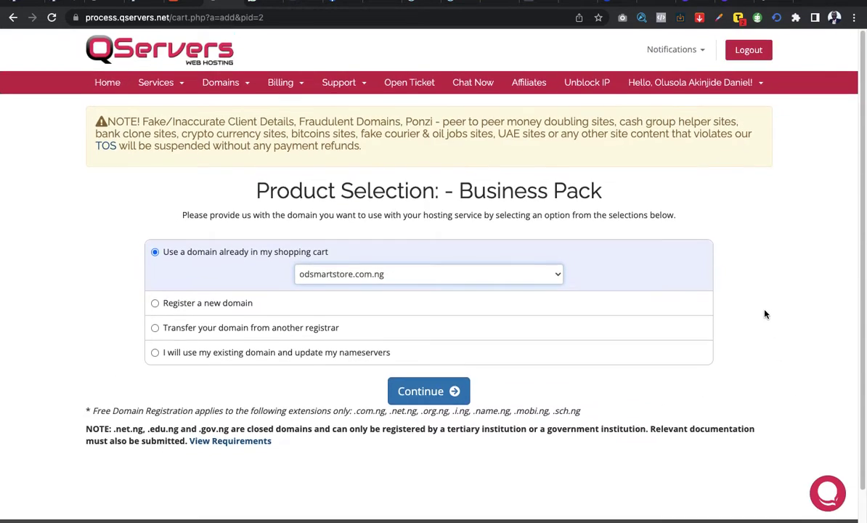
click(417, 395)
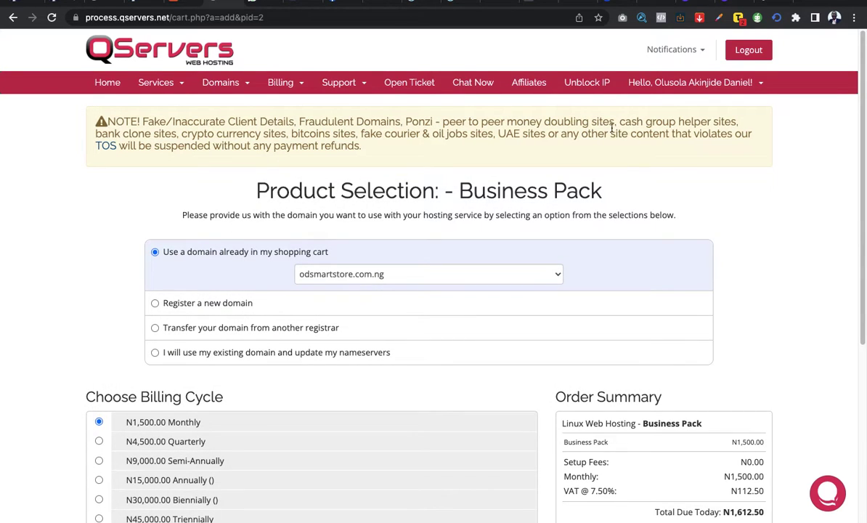
scroll(624, 145, down, 4)
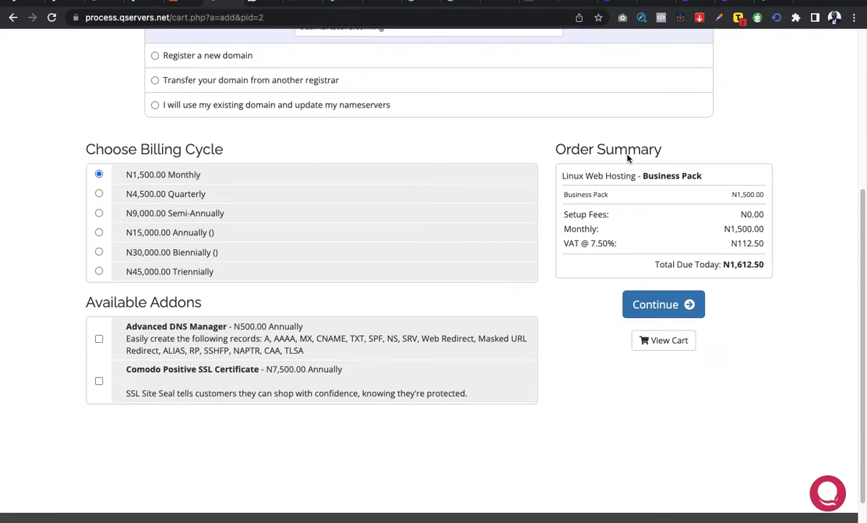
- Switch the Business Pack to N15,000.00 annual billing and continue without addons
scroll(628, 157, up, 3)
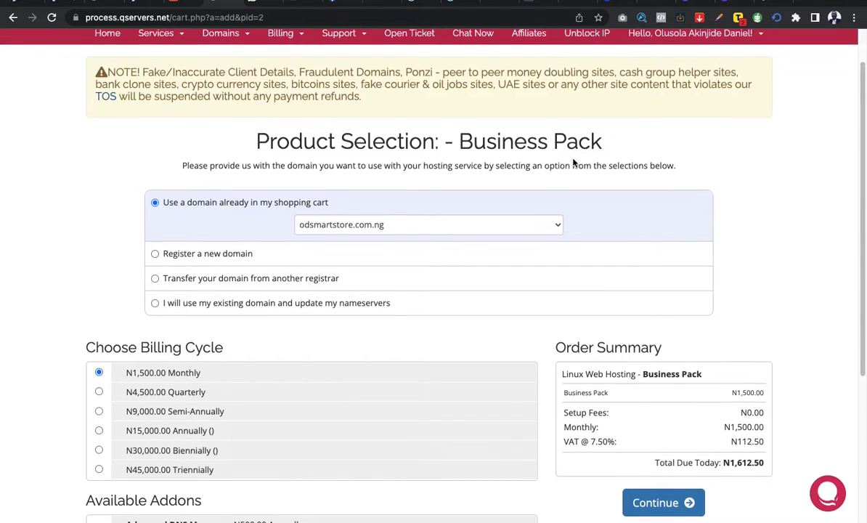
scroll(400, 200, down, 2)
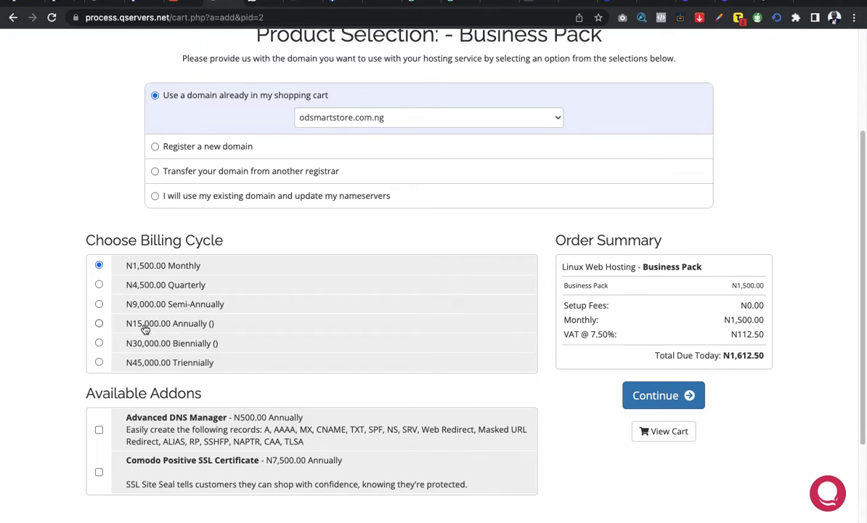
click(100, 325)
scroll(635, 310, down, 2)
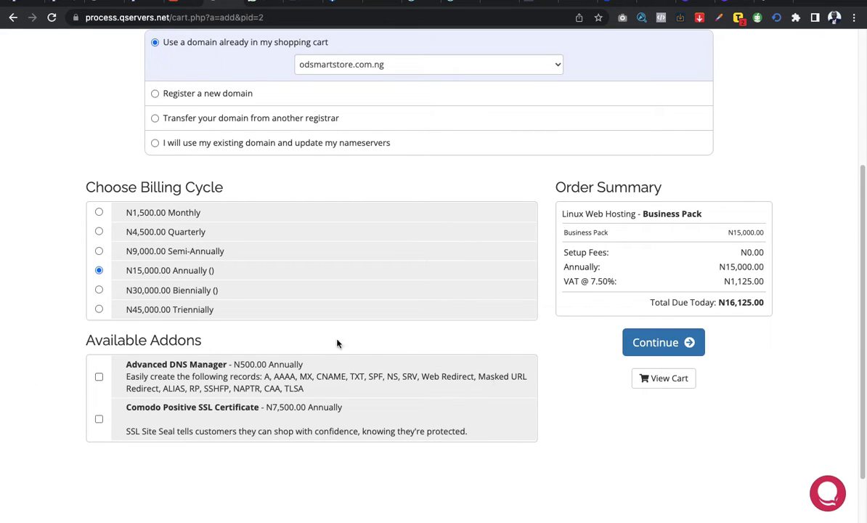
scroll(506, 438, up, 2)
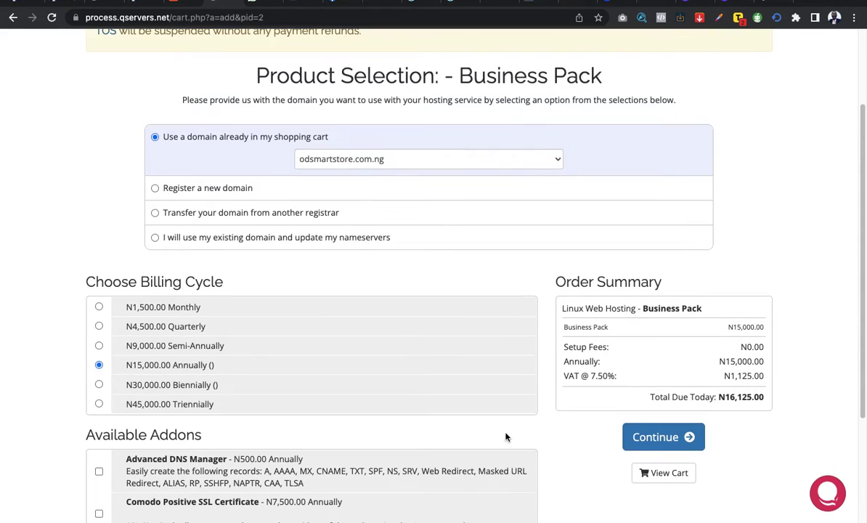
scroll(507, 436, down, 2)
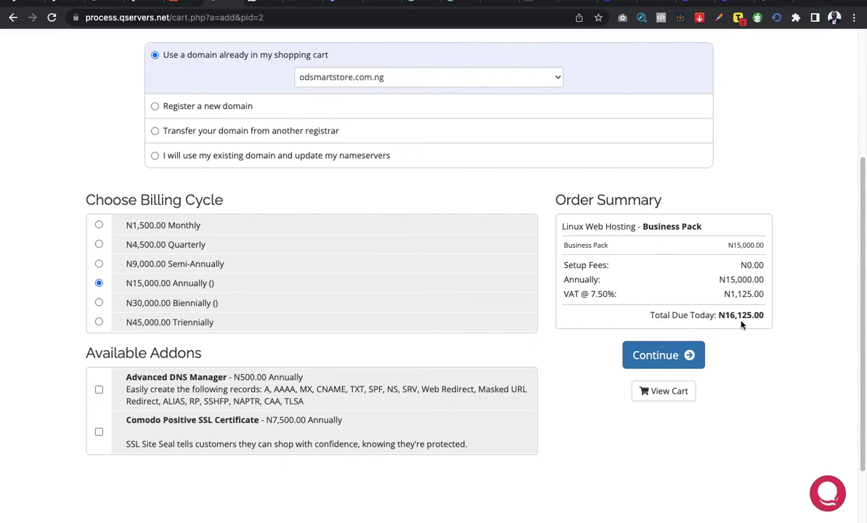
click(659, 355)
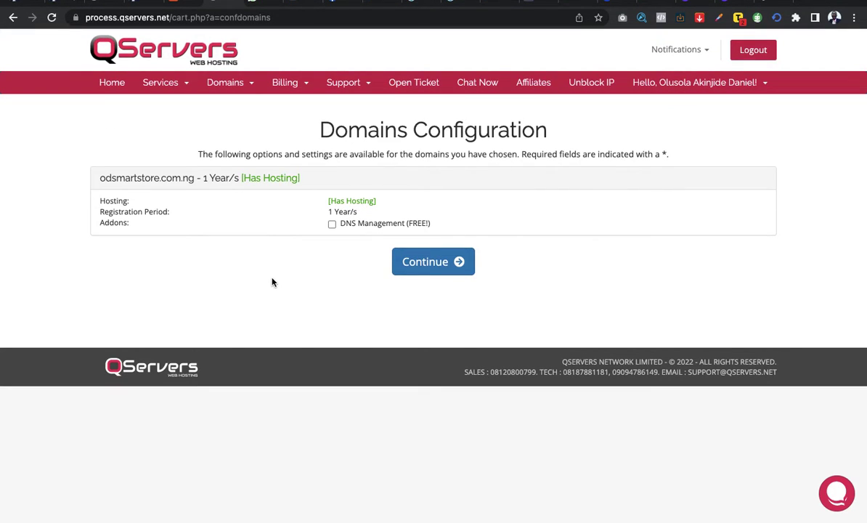
- Tick the free DNS Management addon for odsmartstore.com.ng and continue to checkout
click(332, 224)
click(436, 266)
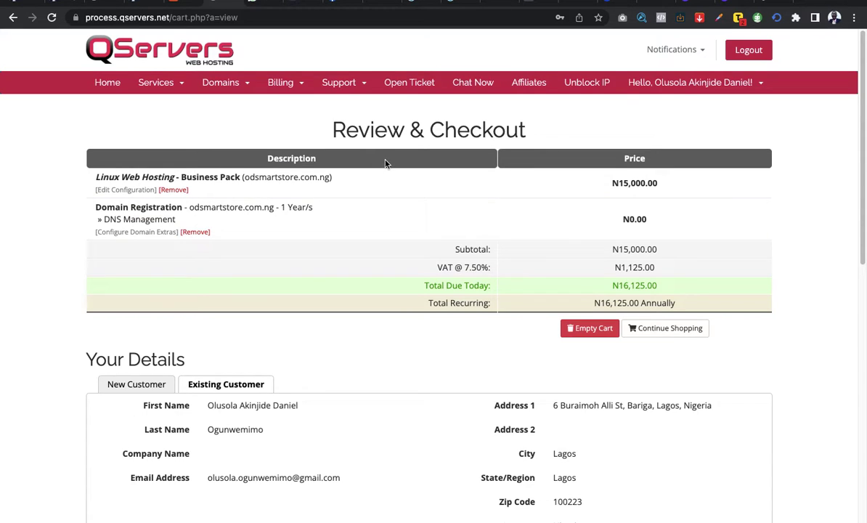
- Choose Paystack, accept the Terms of Service and check out the N16,125.00 order
scroll(385, 163, down, 1)
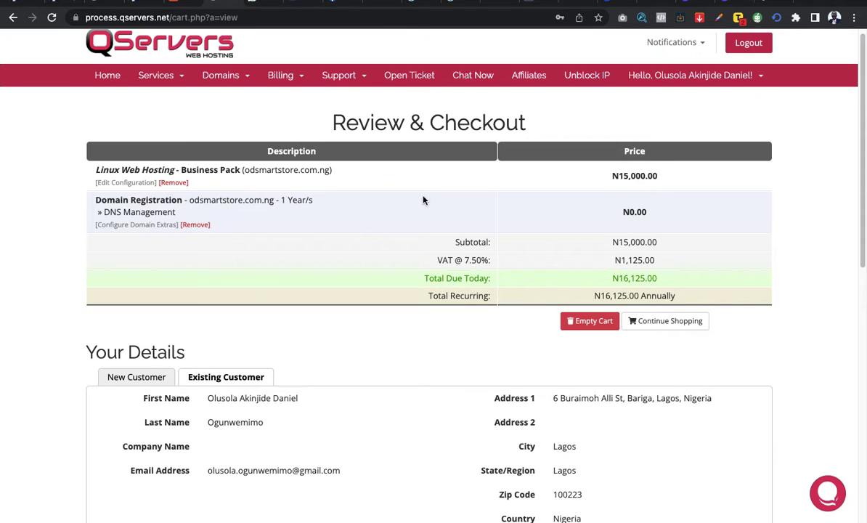
scroll(73, 206, up, 1)
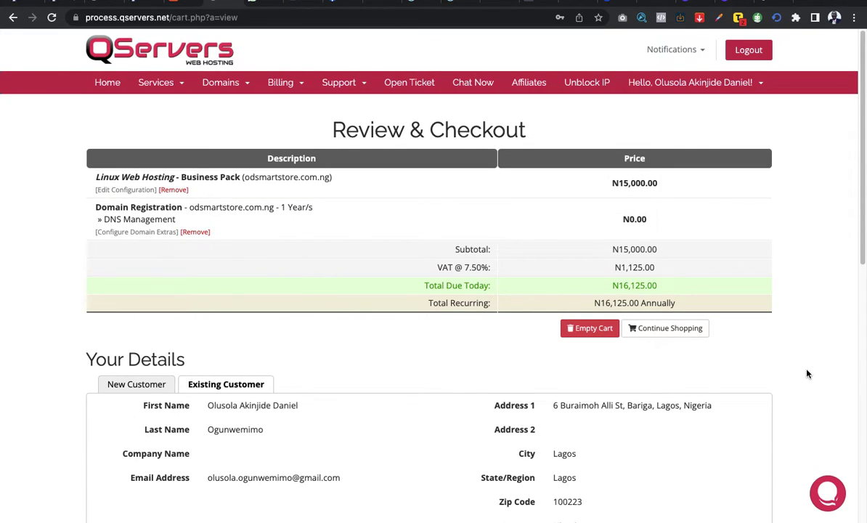
scroll(807, 373, down, 15)
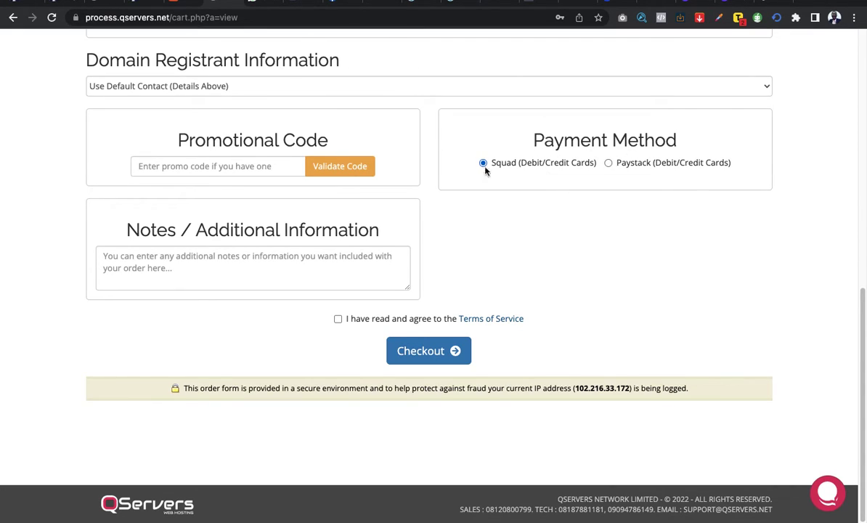
click(610, 163)
click(338, 320)
click(428, 352)
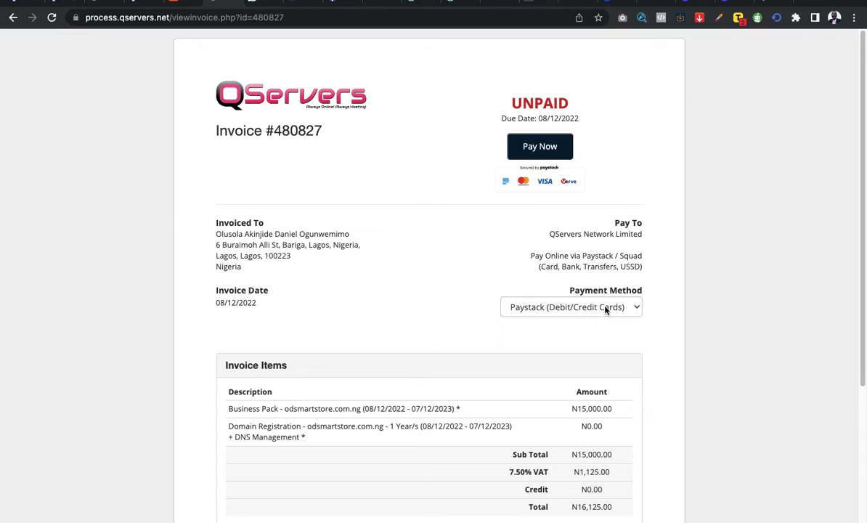
- Keep Paystack as the invoice's payment method and review the Business Pack, domain and VAT lines
click(636, 308)
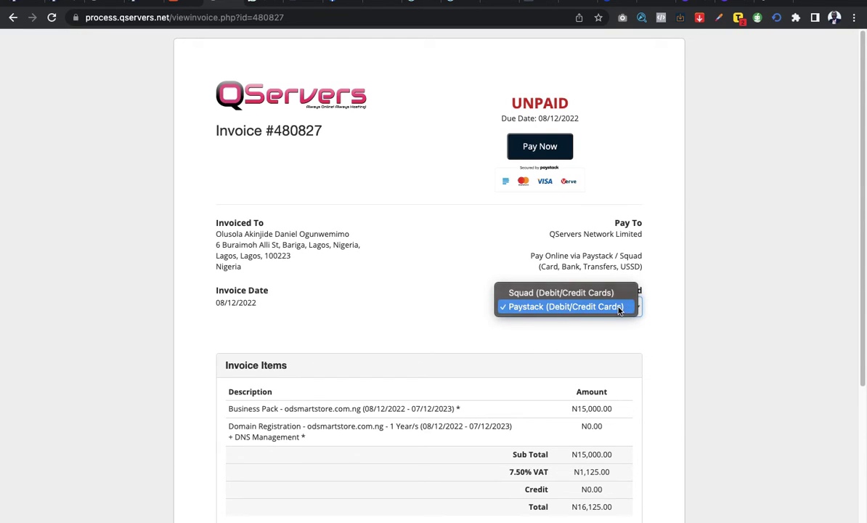
click(614, 307)
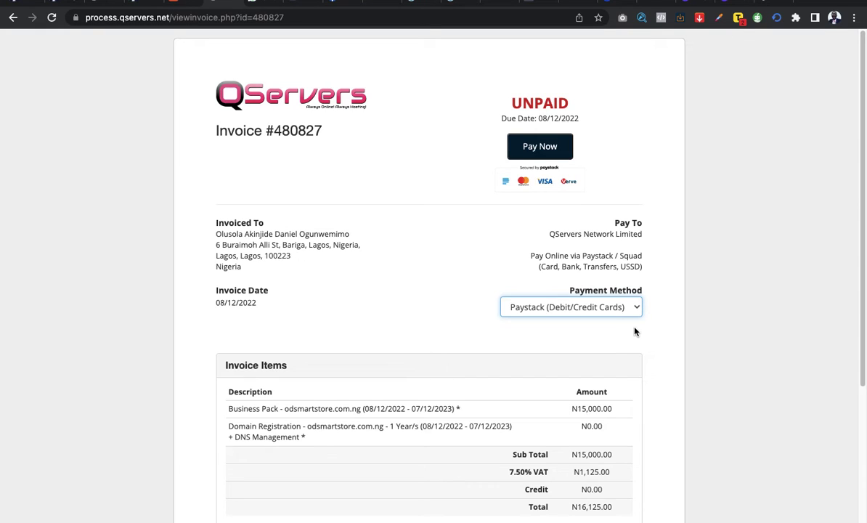
scroll(634, 331, down, 5)
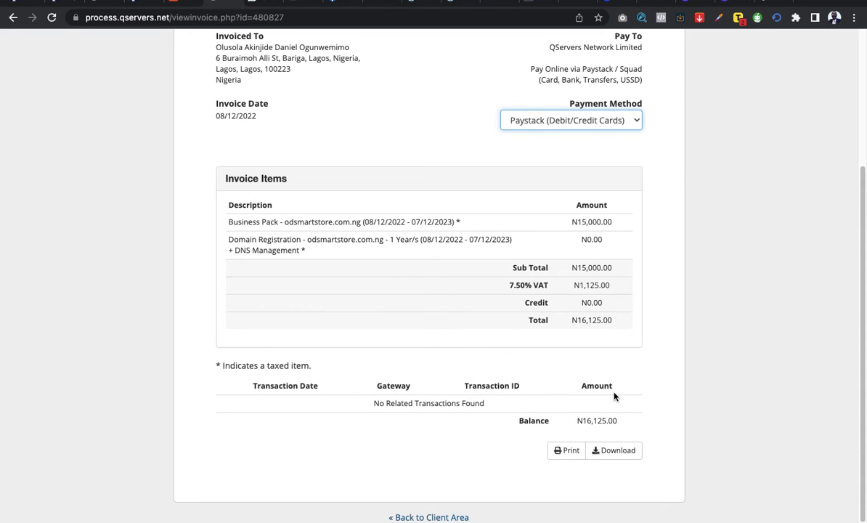
scroll(613, 396, up, 3)
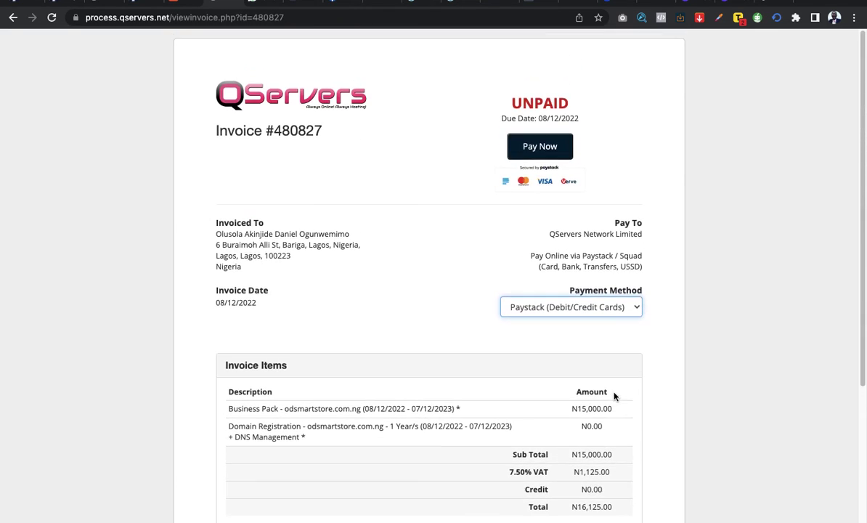
- Open the Paystack window, browse its Transfer, USSD and Bank options and bank list, then close it
click(541, 148)
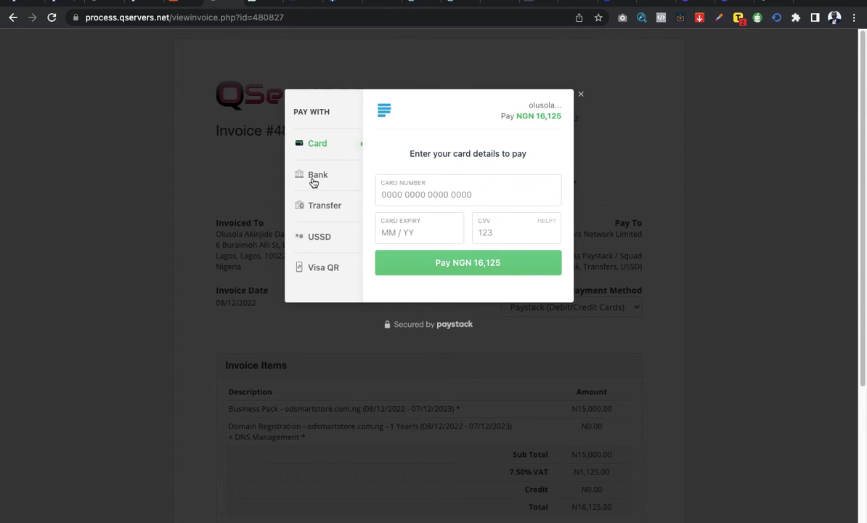
click(313, 209)
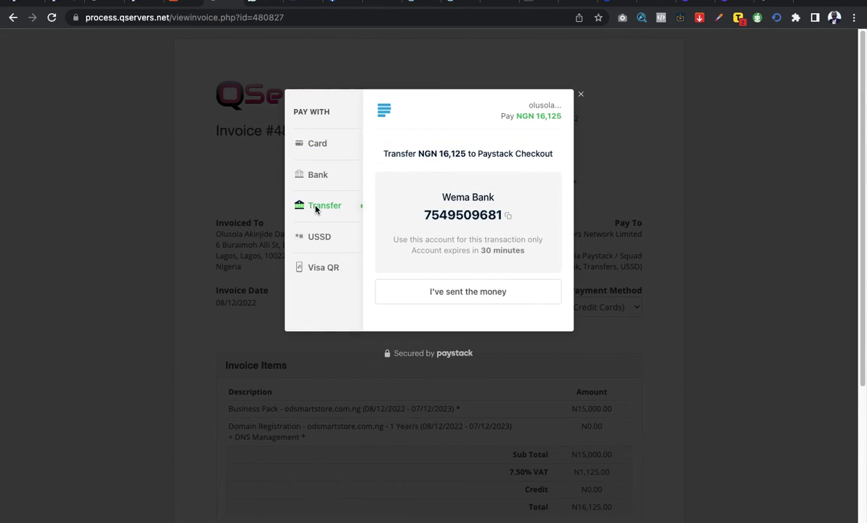
click(326, 239)
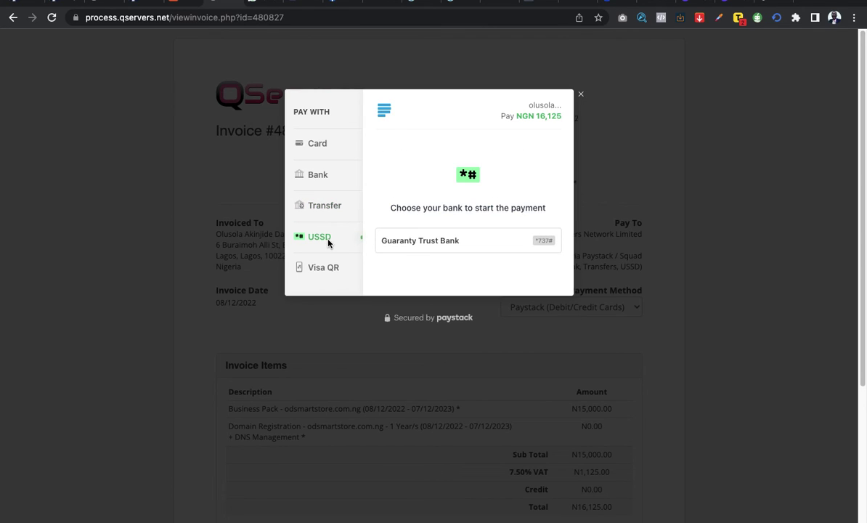
click(317, 173)
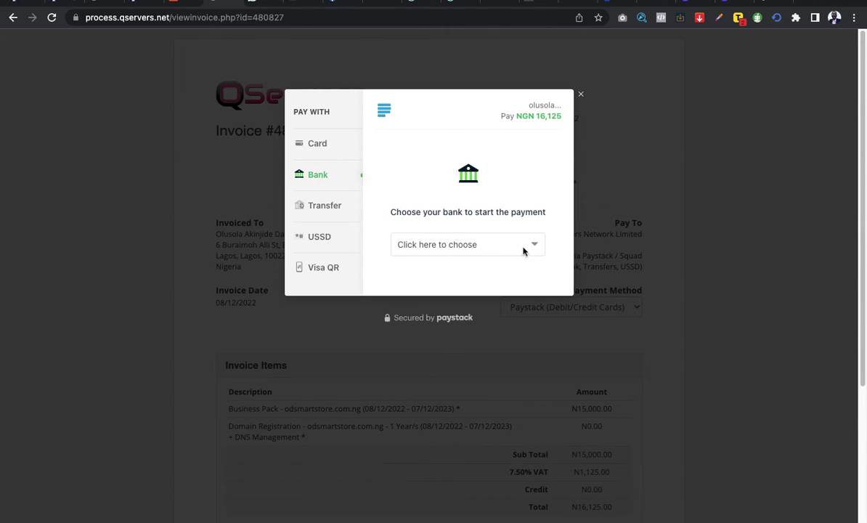
click(528, 247)
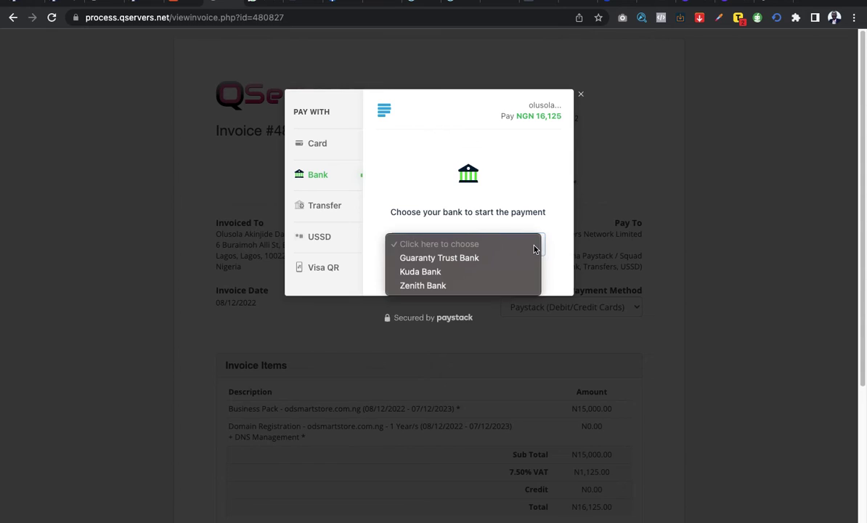
click(550, 180)
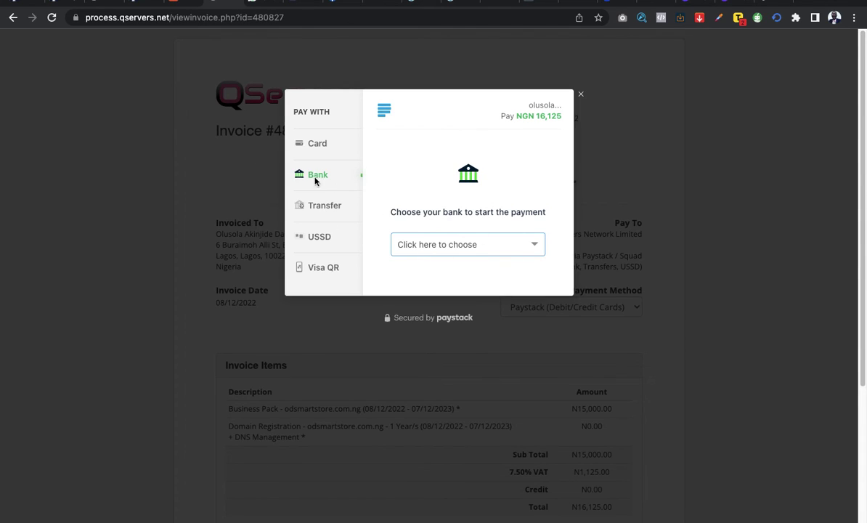
click(580, 97)
- Scroll through unpaid invoice #480827 for N16,125.00 to review it
scroll(571, 237, down, 5)
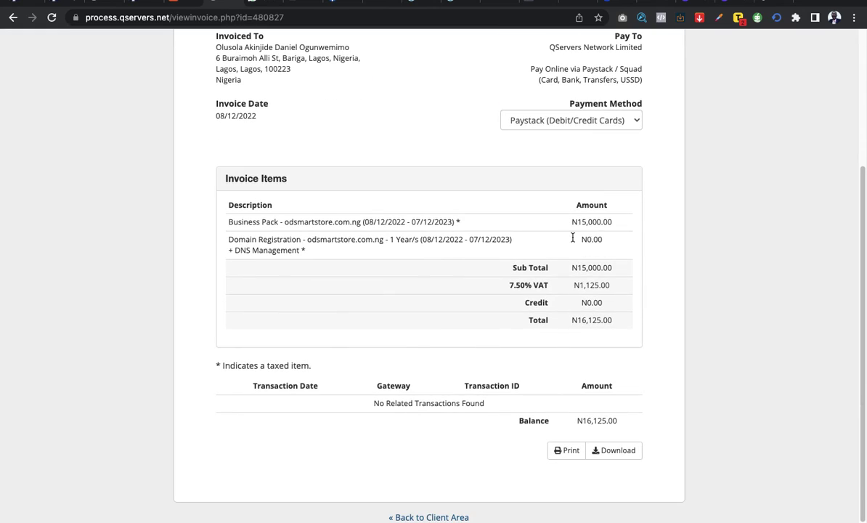
scroll(572, 238, up, 5)
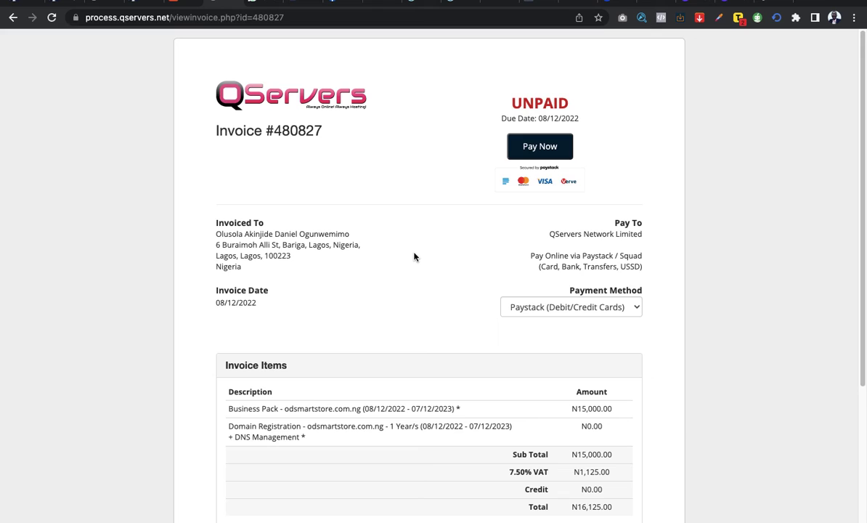
scroll(414, 257, down, 5)
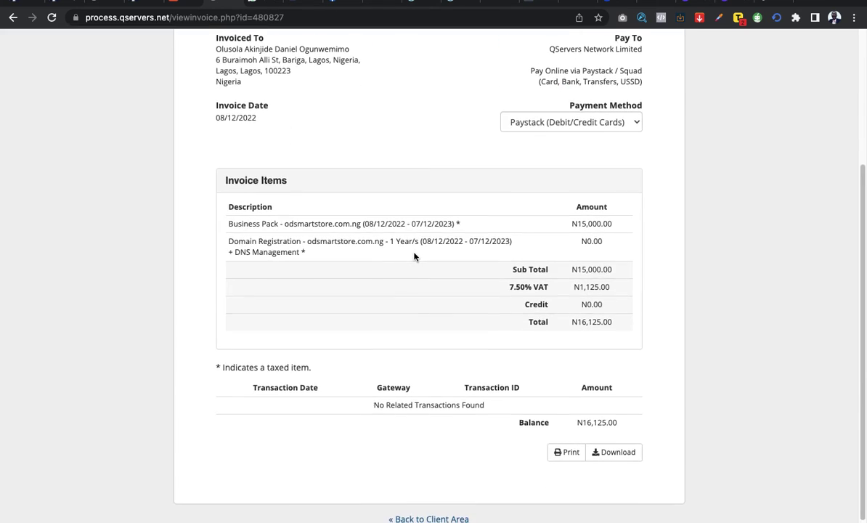
scroll(337, 185, up, 5)
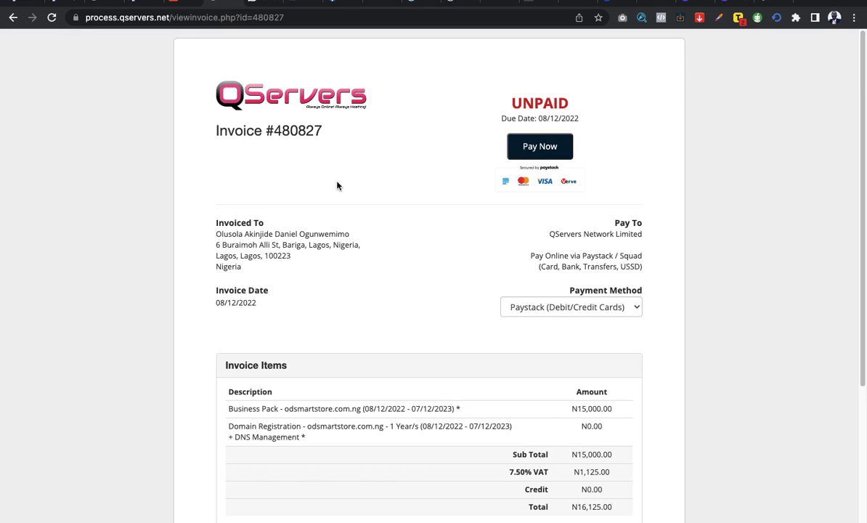